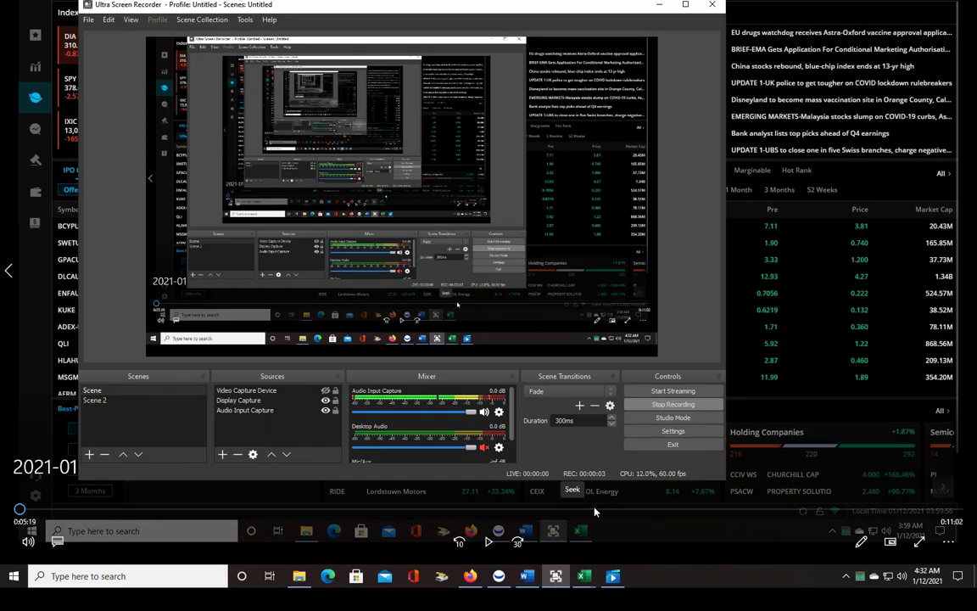
- Review the premarket volume list in the recording, pausing at 0:50 and skipping ahead to about 1:30
left_click(488, 540)
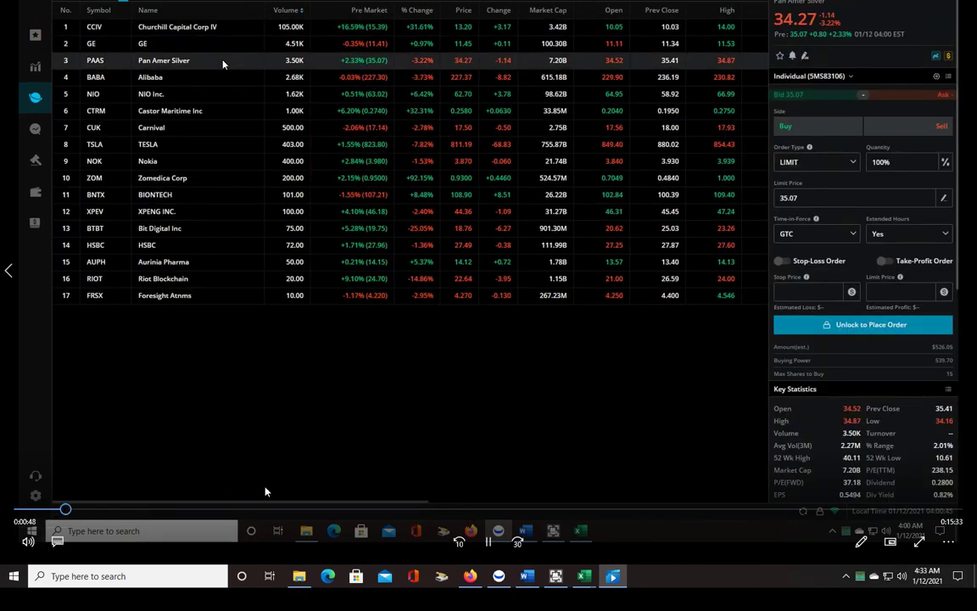
left_click(495, 546)
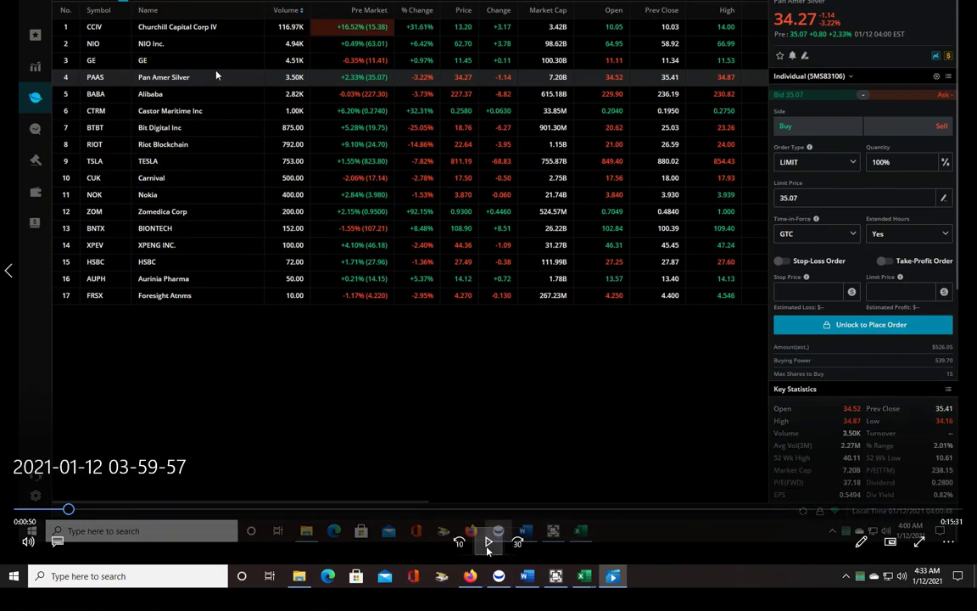
left_click(76, 511)
left_click_drag(77, 510, 108, 512)
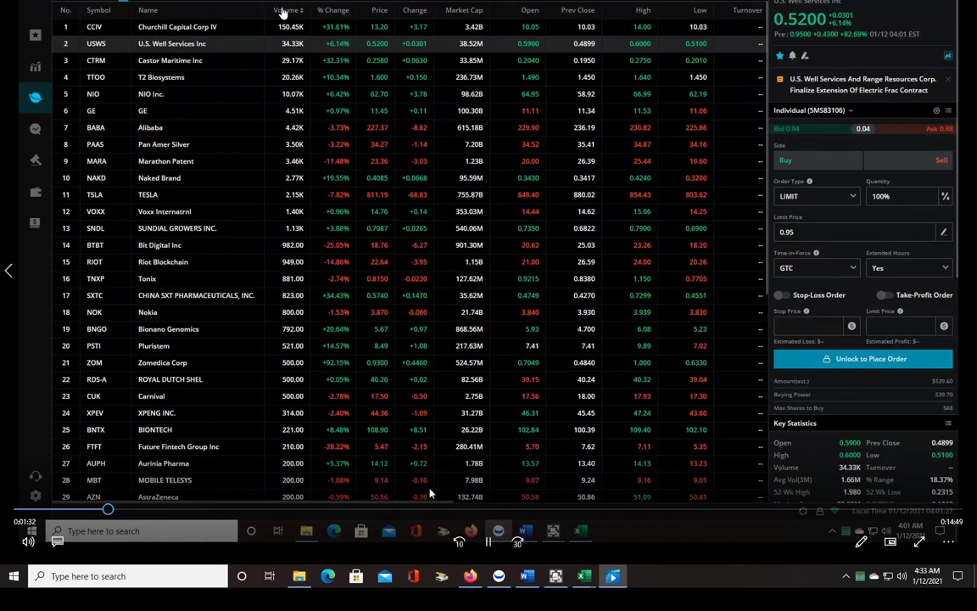
- Pause on the updated volume list at 1:34, then skip forward toward the CCIV, USWS and CTRM charts
left_click(488, 541)
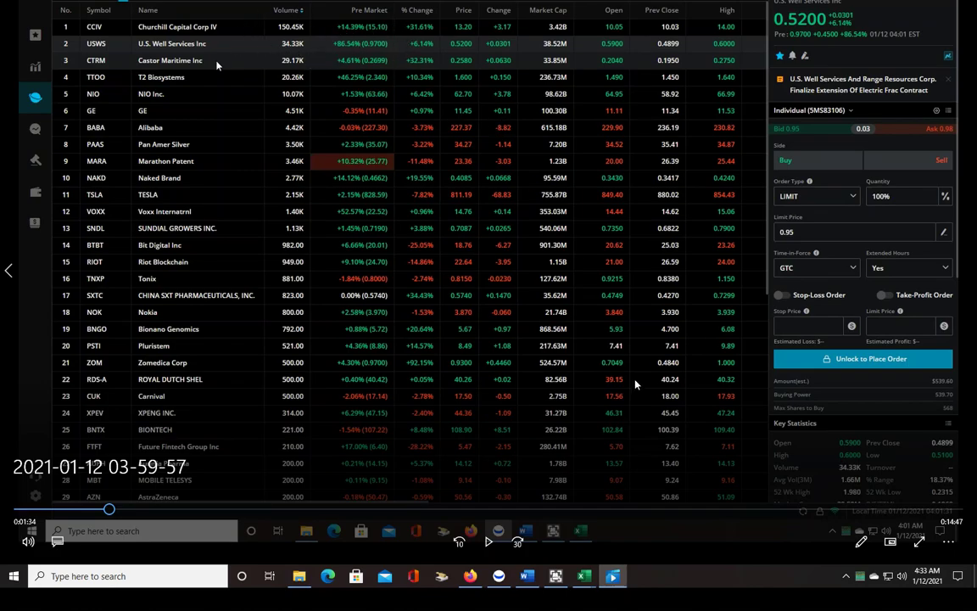
left_click(439, 490)
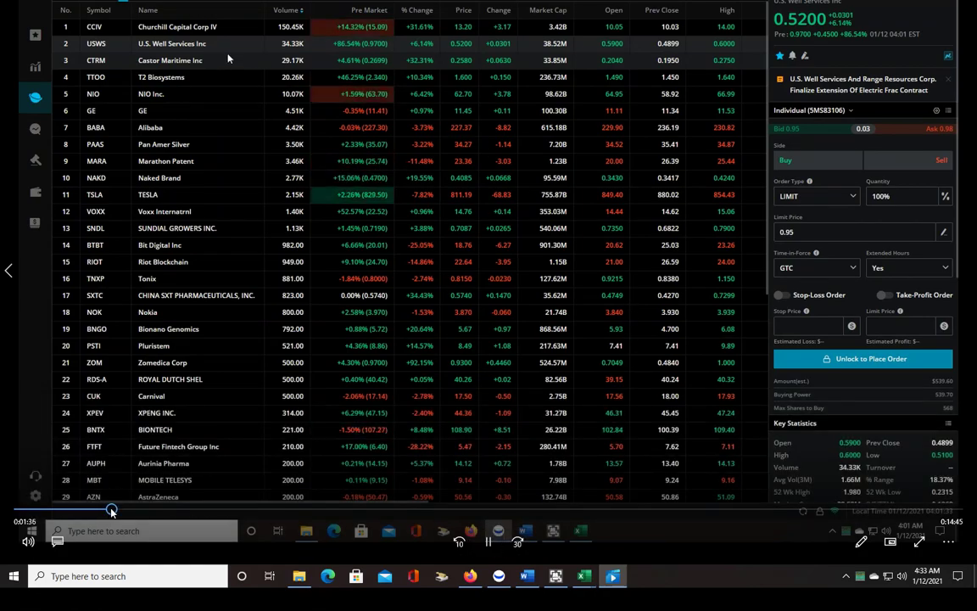
left_click(119, 510)
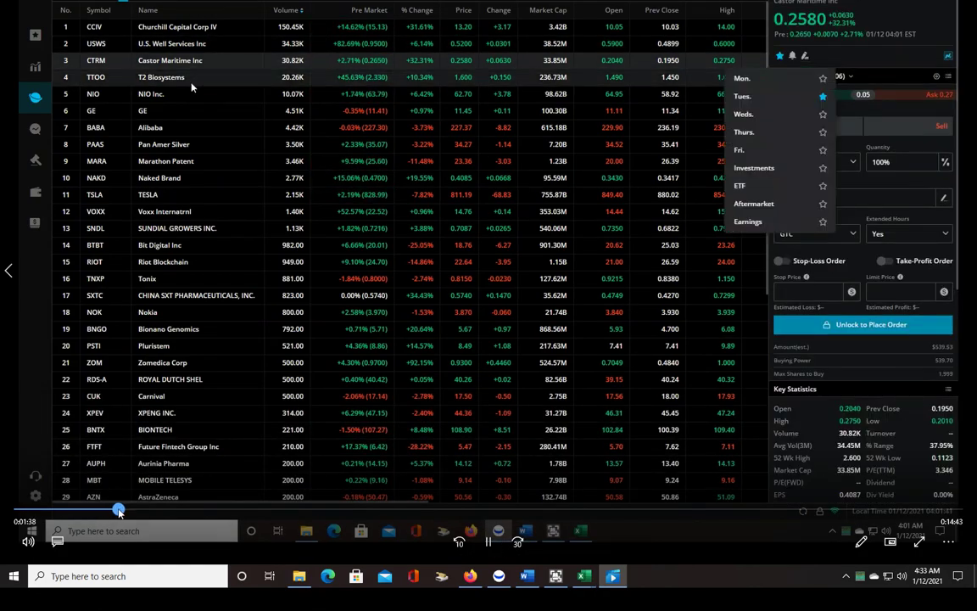
left_click_drag(119, 510, 134, 510)
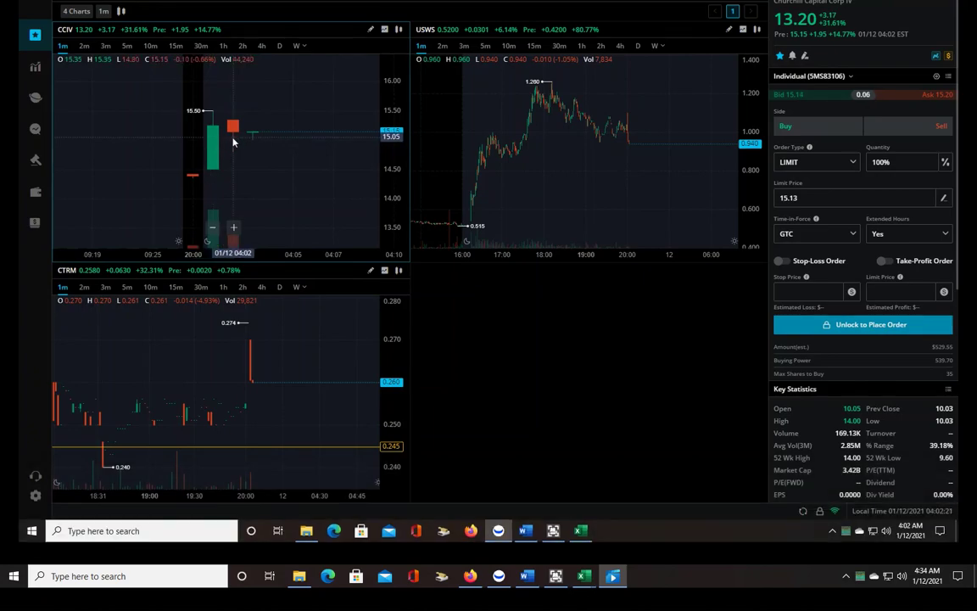
- Examine the CCIV one-minute candles in the recording, pausing at 3:01 and again at 3:05
mouse_move(286, 101)
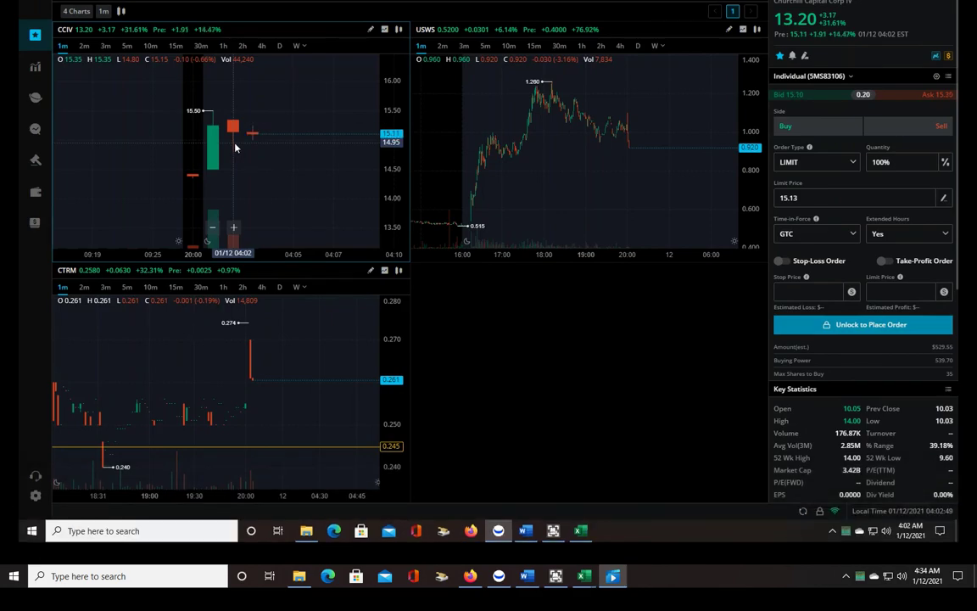
mouse_move(303, 161)
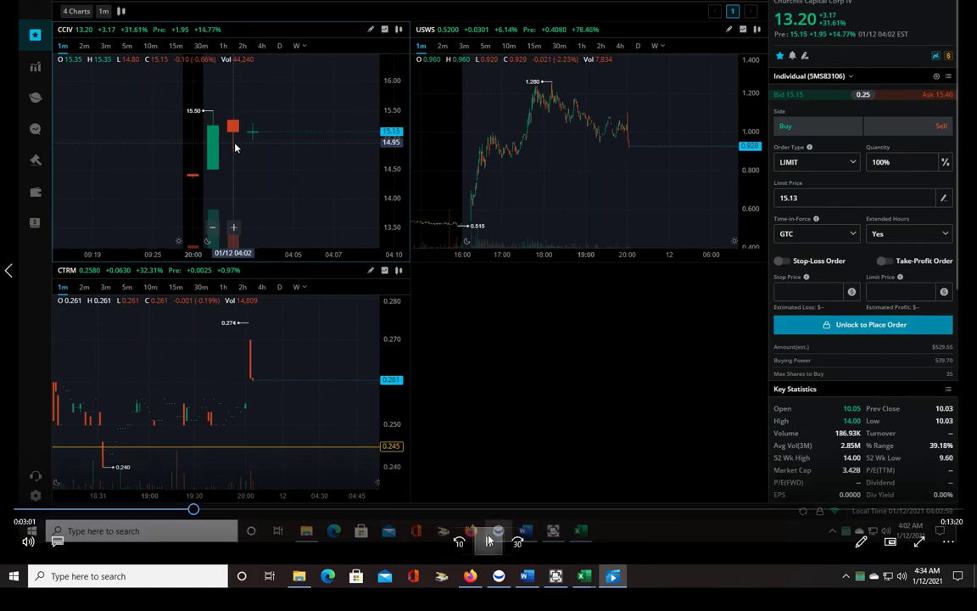
key("space")
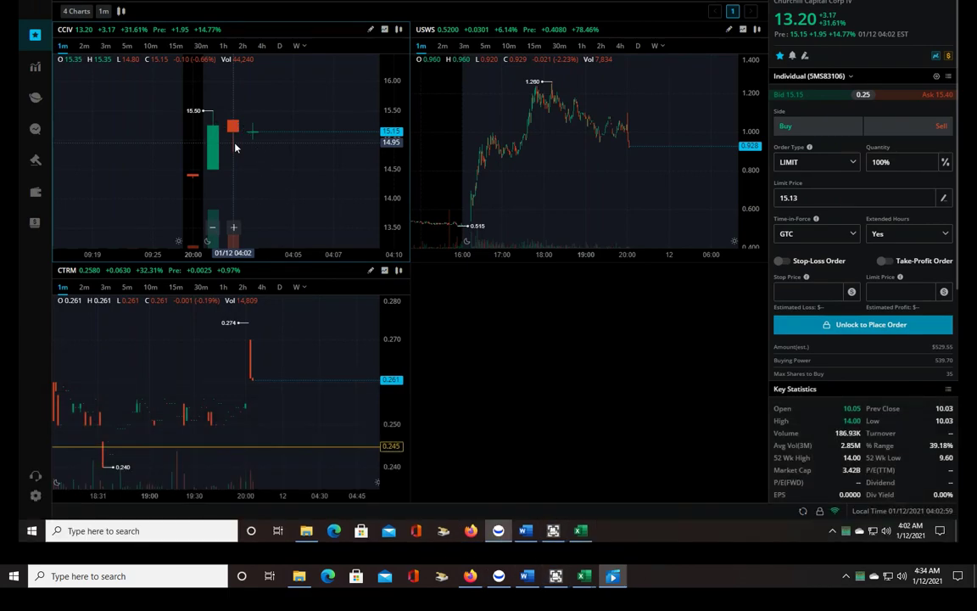
left_click(490, 543)
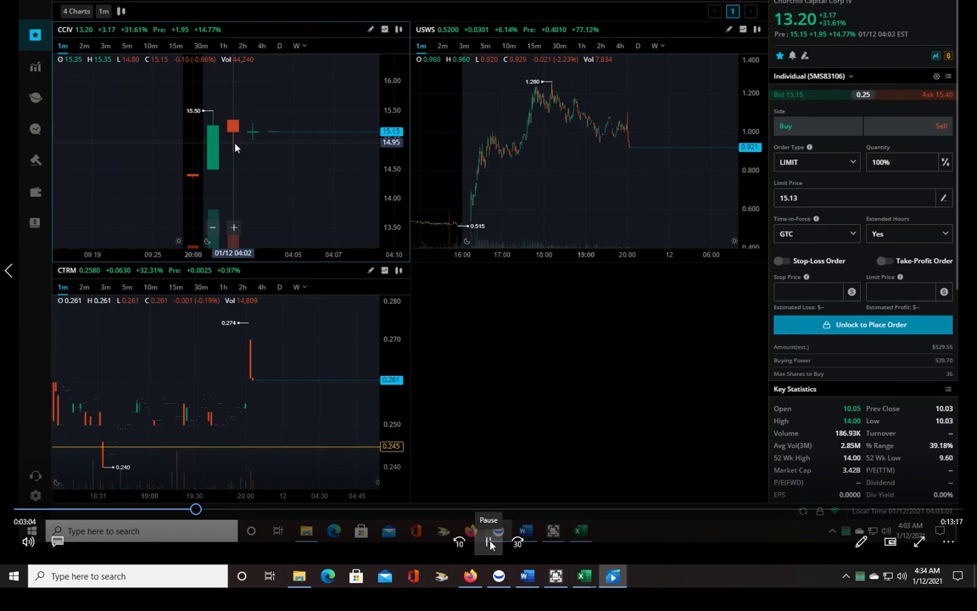
key("space")
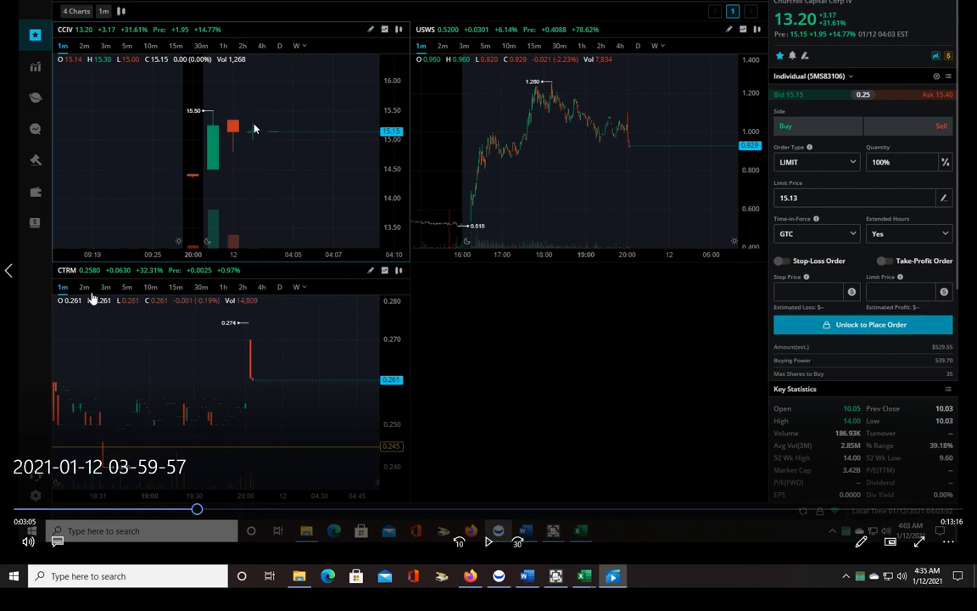
- Review the first CCIV buy in short stretches, pausing at 3:19, 3:21 and 3:24 before letting playback continue
left_click(490, 543)
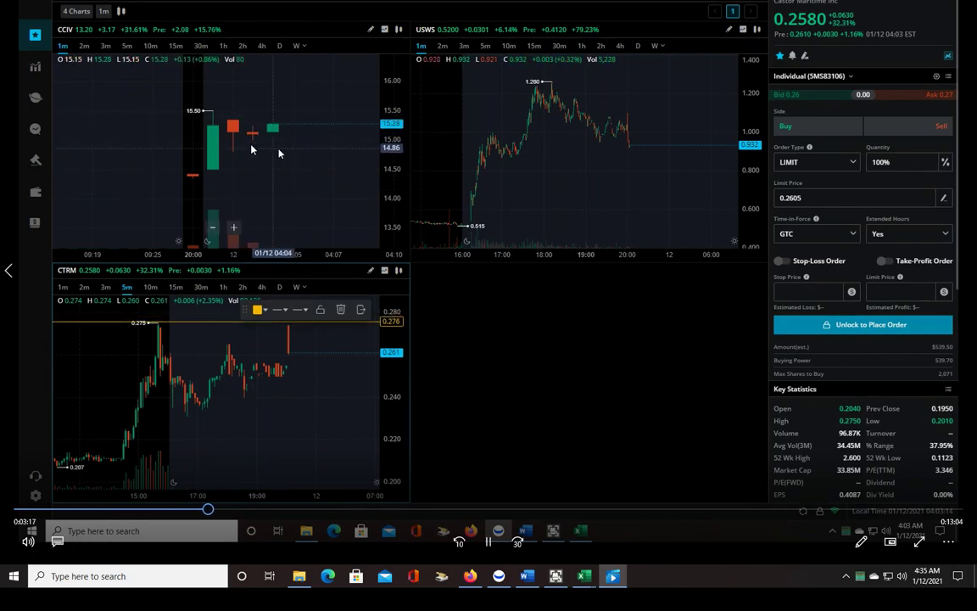
left_click(489, 543)
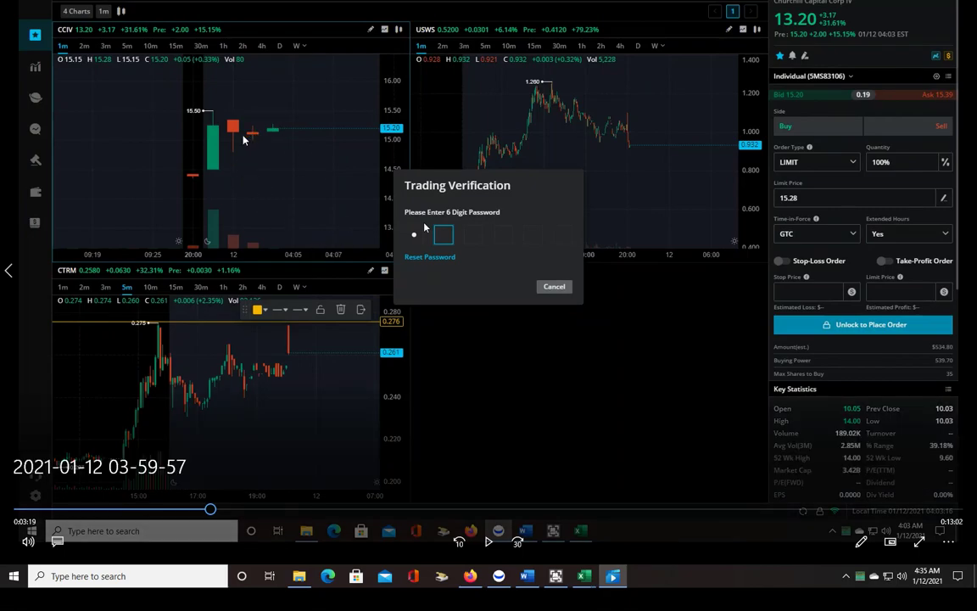
left_click(487, 542)
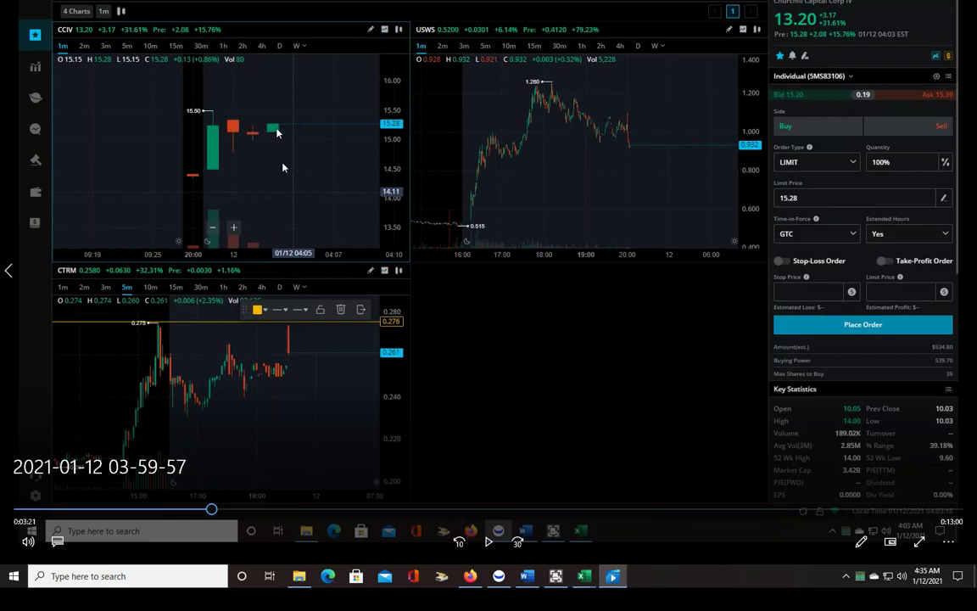
left_click(489, 541)
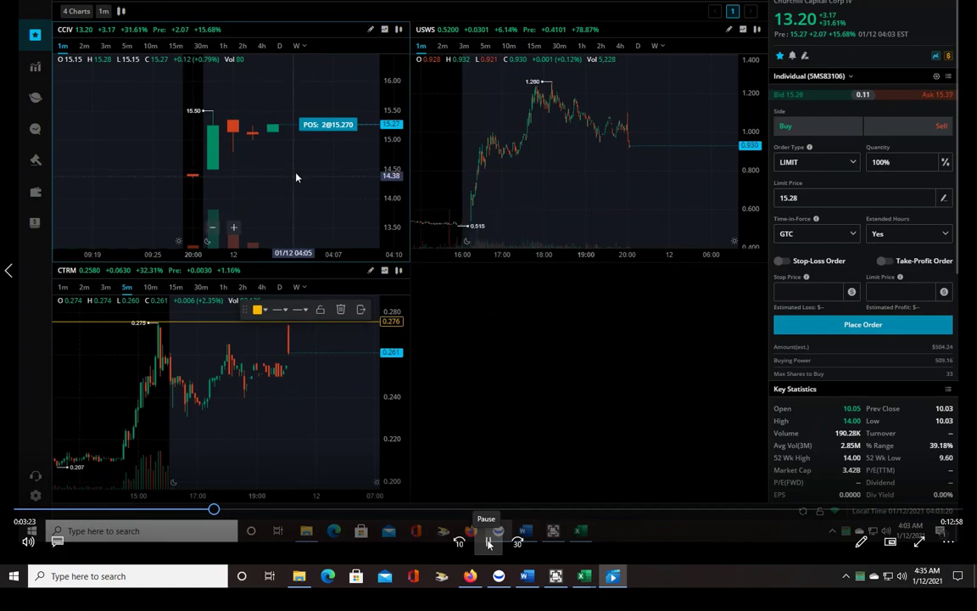
left_click(489, 543)
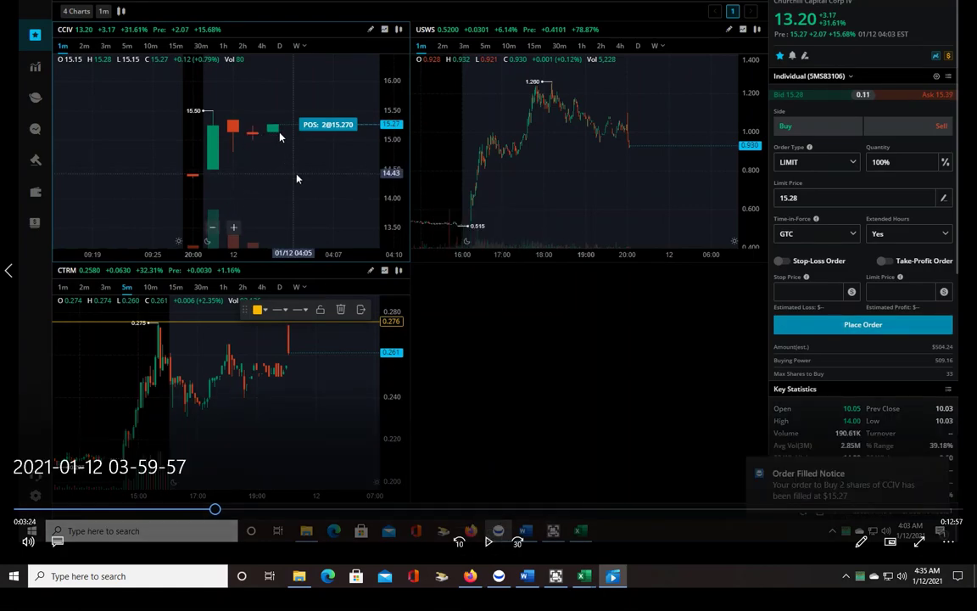
left_click(490, 541)
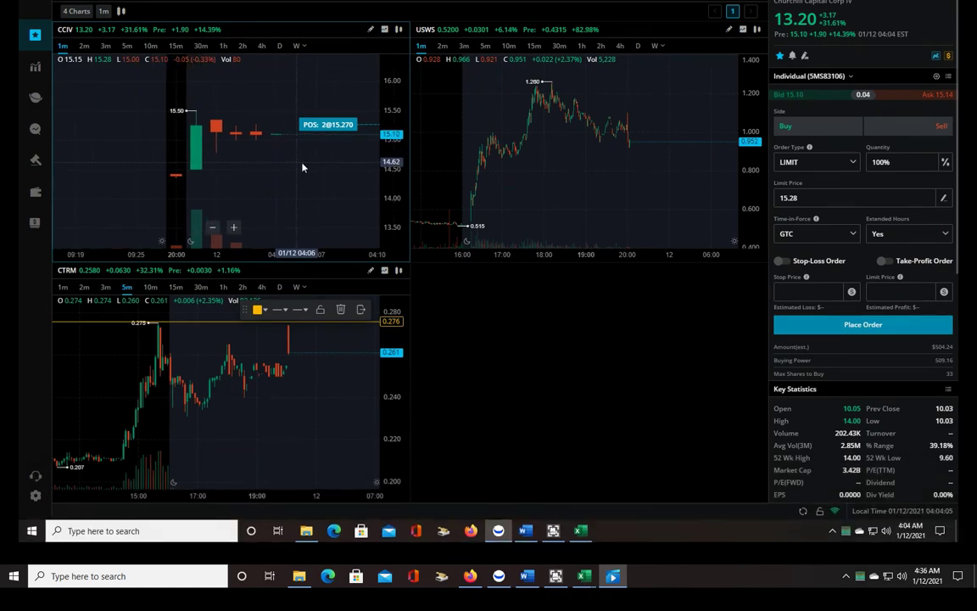
- Skip ahead to the CCIV sell order, pause on its fill notice at 4:43, and resume playback
mouse_move(254, 127)
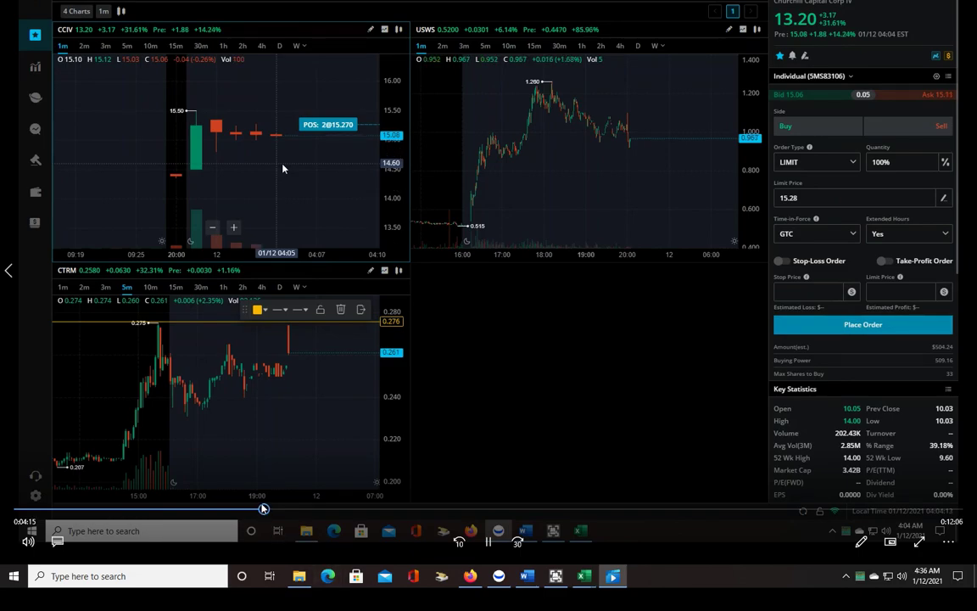
left_click_drag(265, 508, 283, 509)
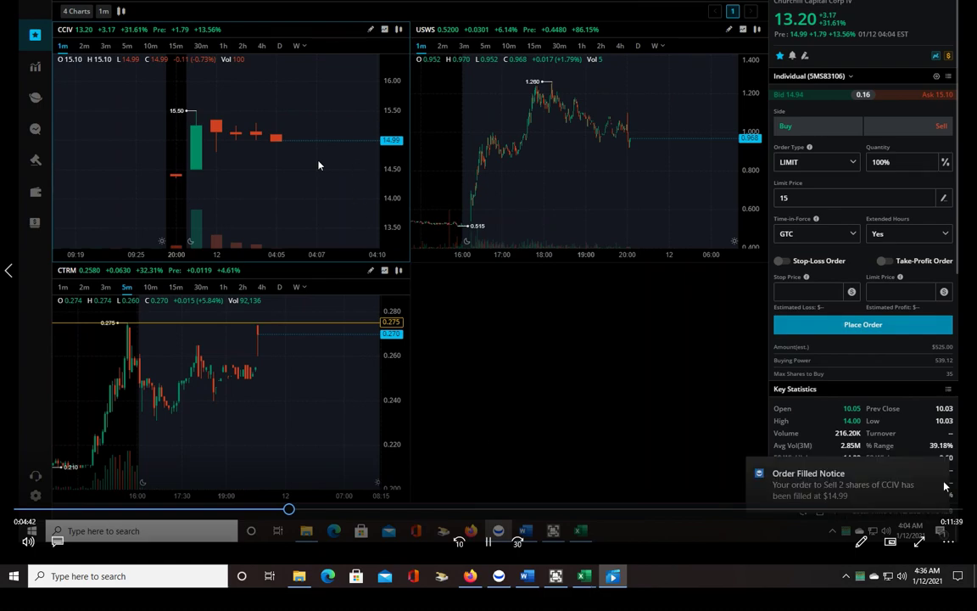
left_click(300, 134)
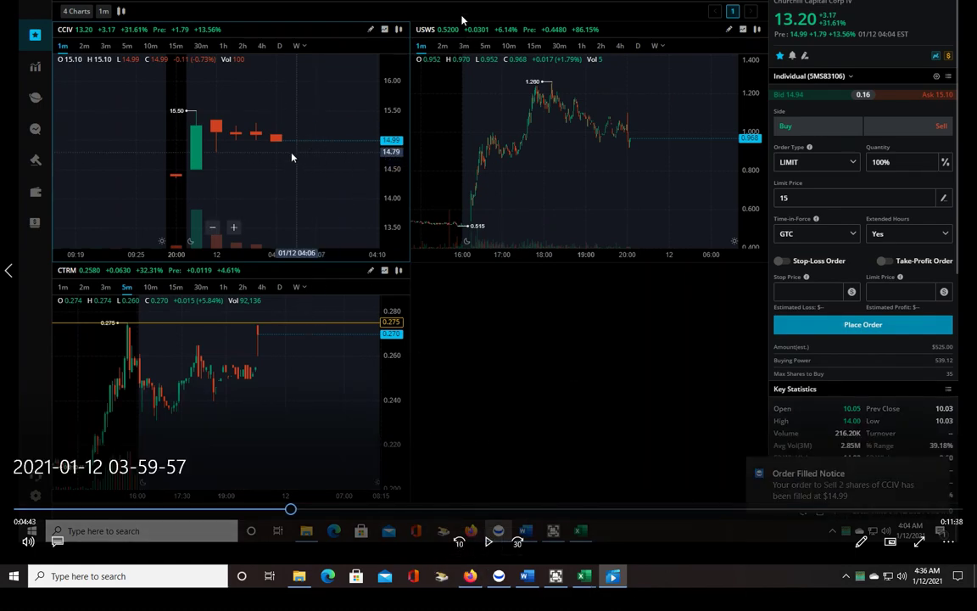
left_click(495, 551)
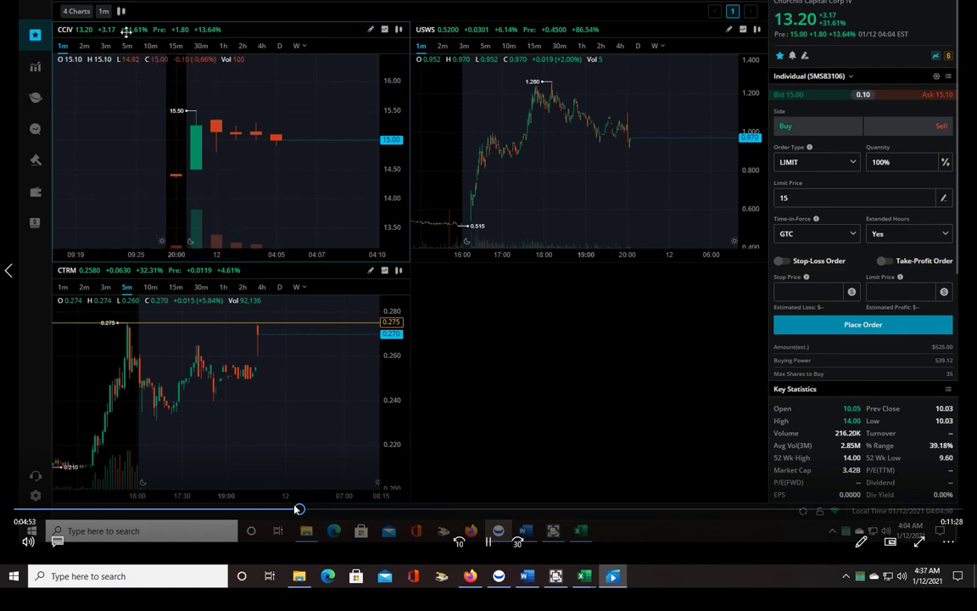
- Scrub back and forth between about 4:52 and 5:18 to compare the CCIV five-minute and one-minute charts
mouse_move(299, 509)
left_mouse_down()
mouse_move(313, 510)
mouse_move(295, 510)
left_mouse_up()
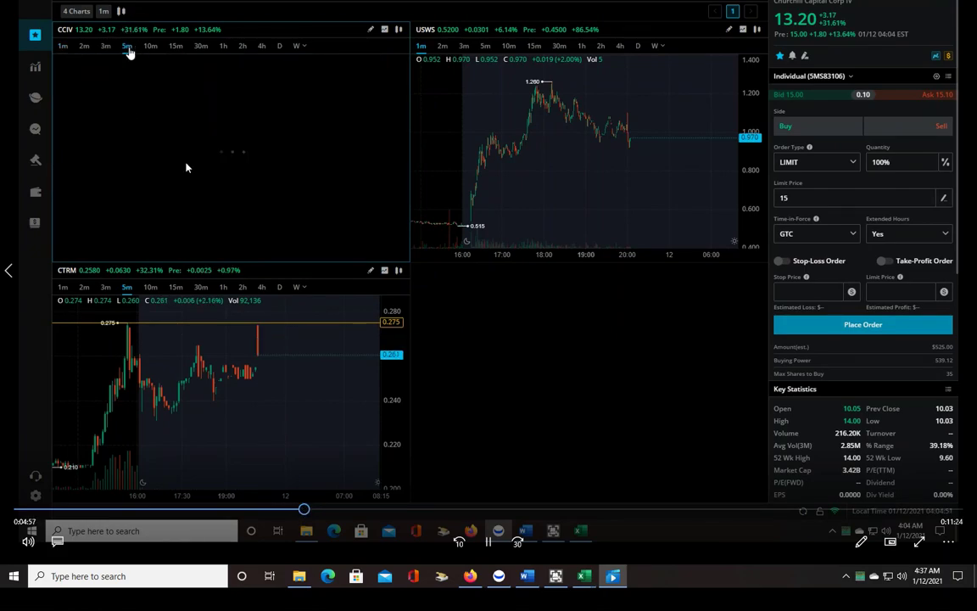
left_click(308, 510)
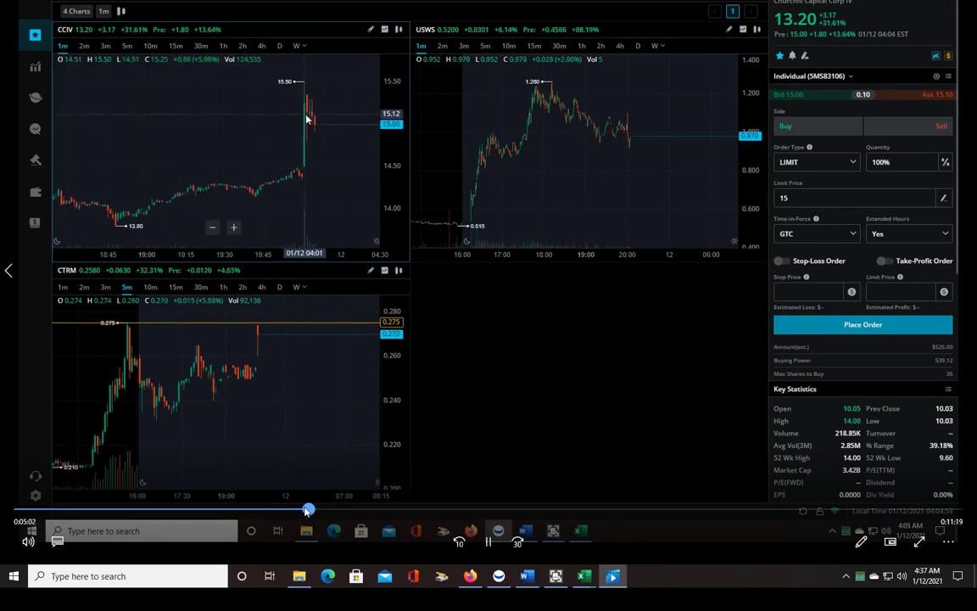
left_click_drag(308, 509, 315, 510)
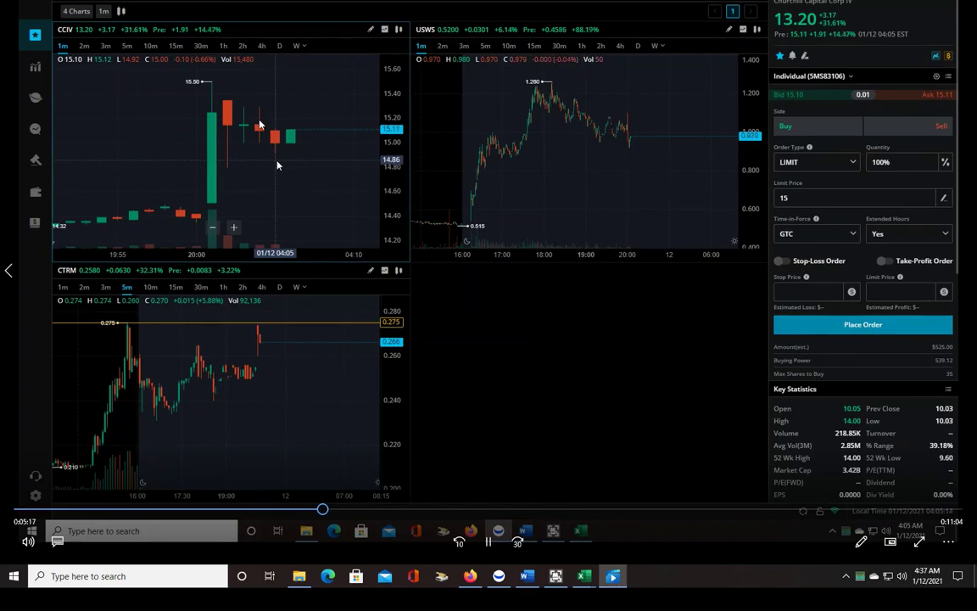
left_click(315, 509)
left_click_drag(315, 509, 297, 508)
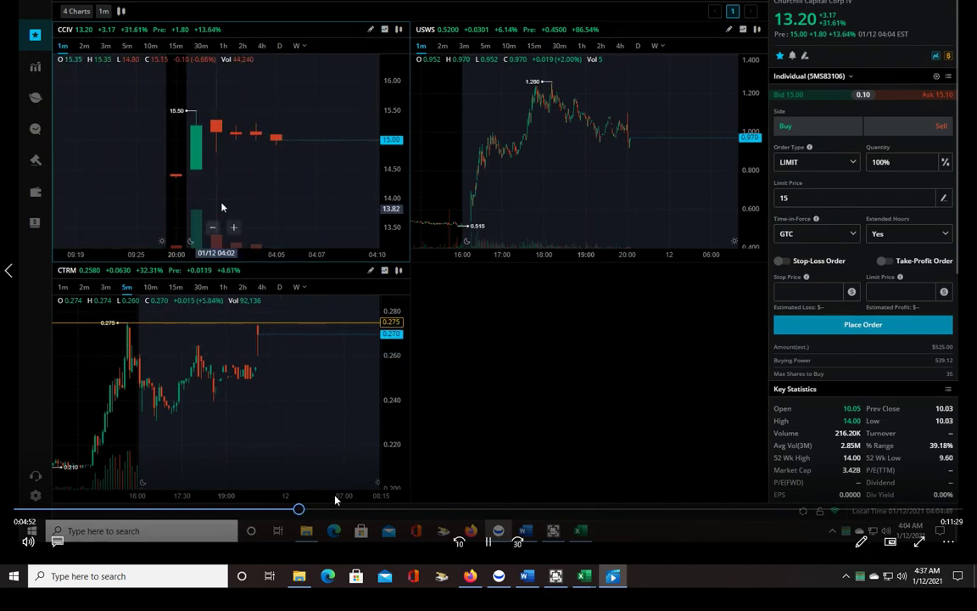
left_click_drag(292, 510, 323, 510)
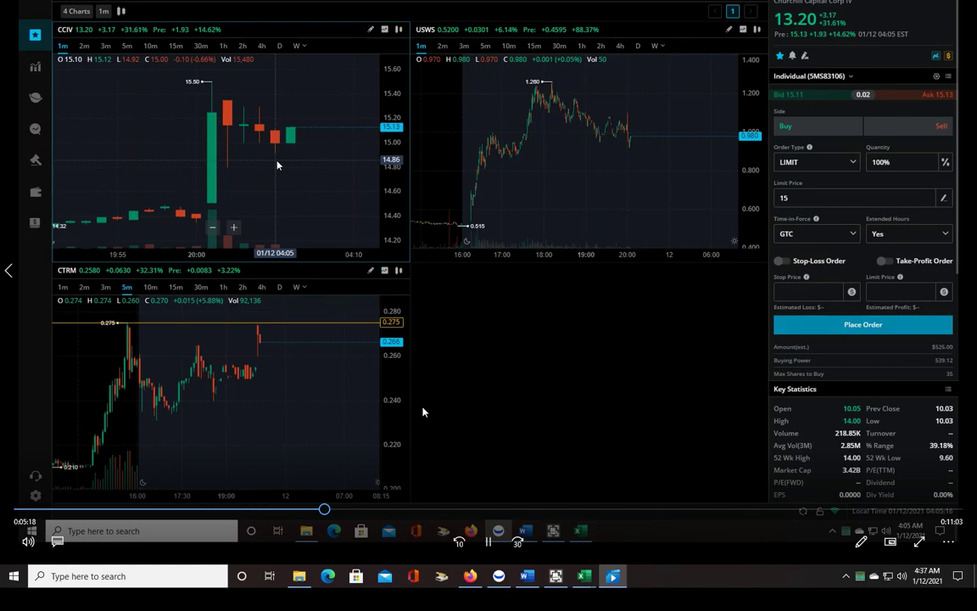
- Hold the recording at 5:19 to examine the CCIV entry candle, then play on through the second buy
left_click(267, 240)
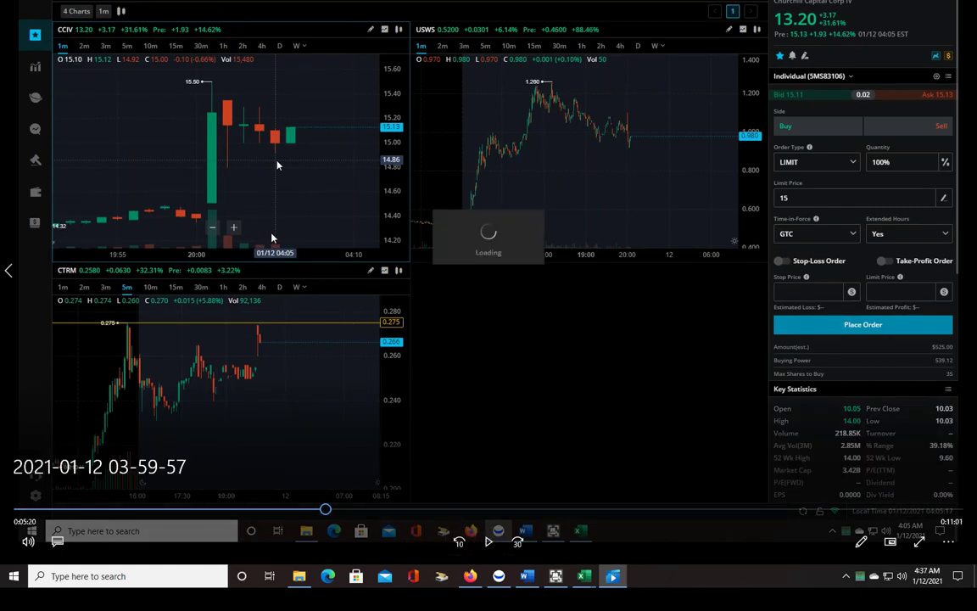
left_click(321, 510)
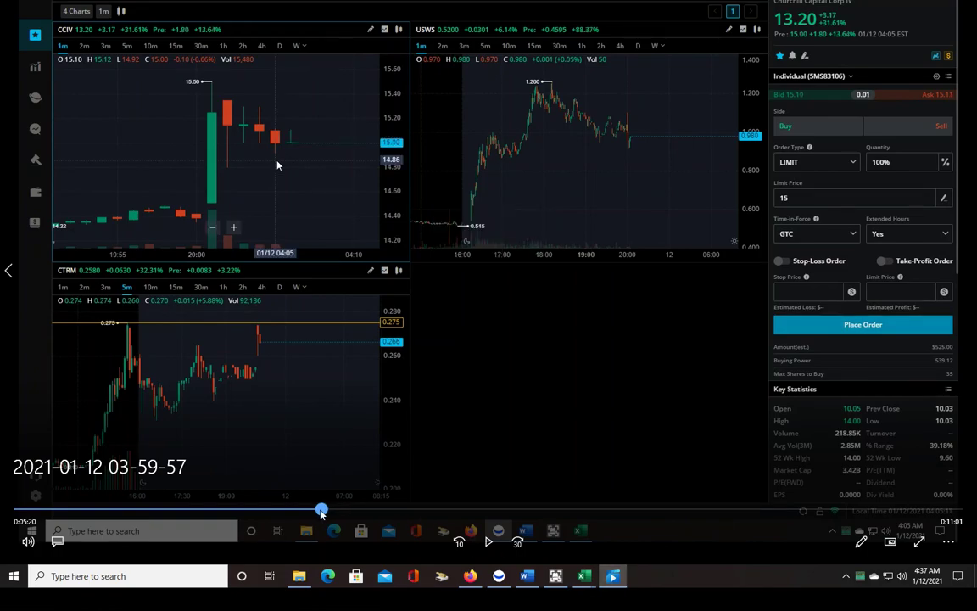
left_click(488, 542)
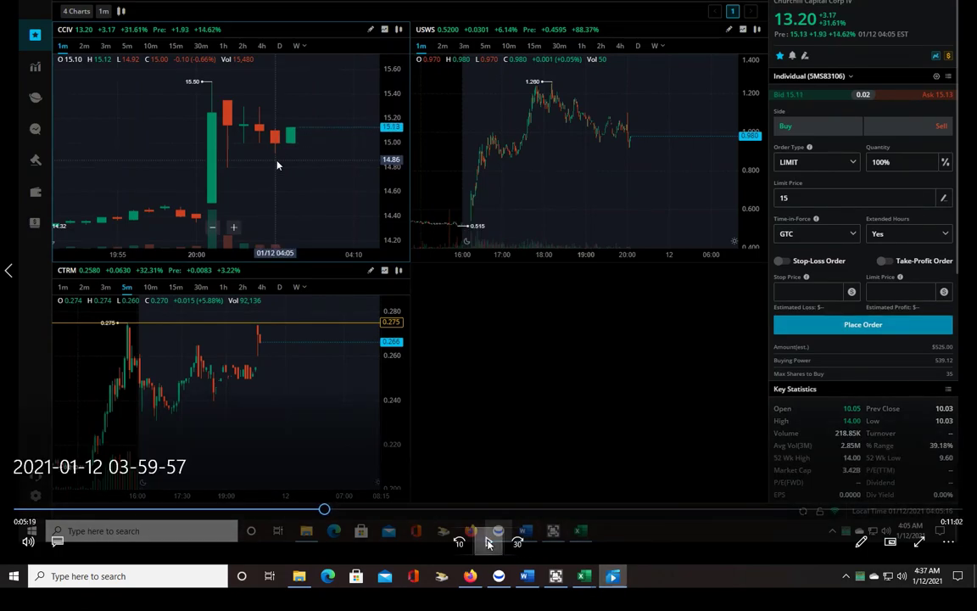
left_click(488, 542)
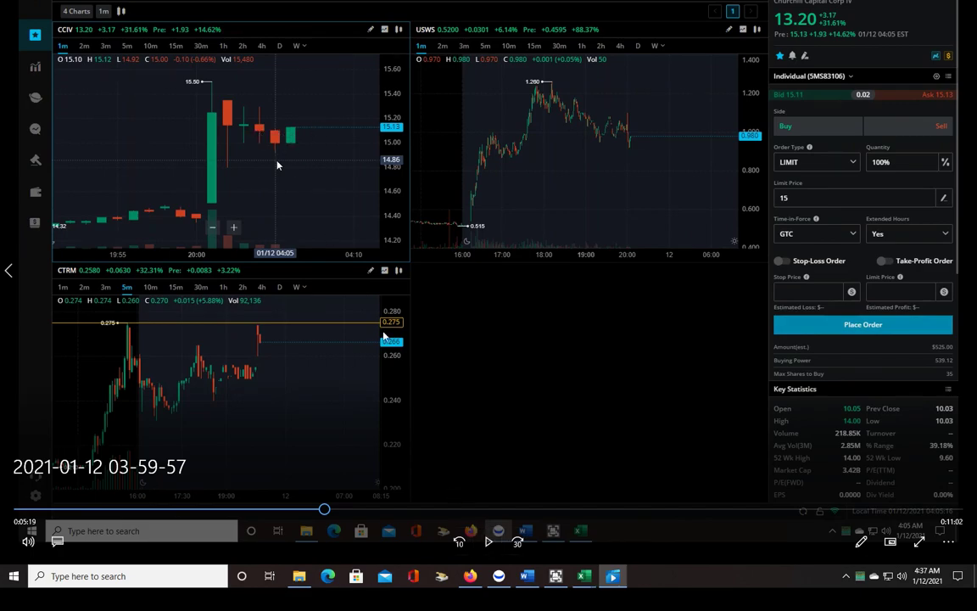
left_click(489, 543)
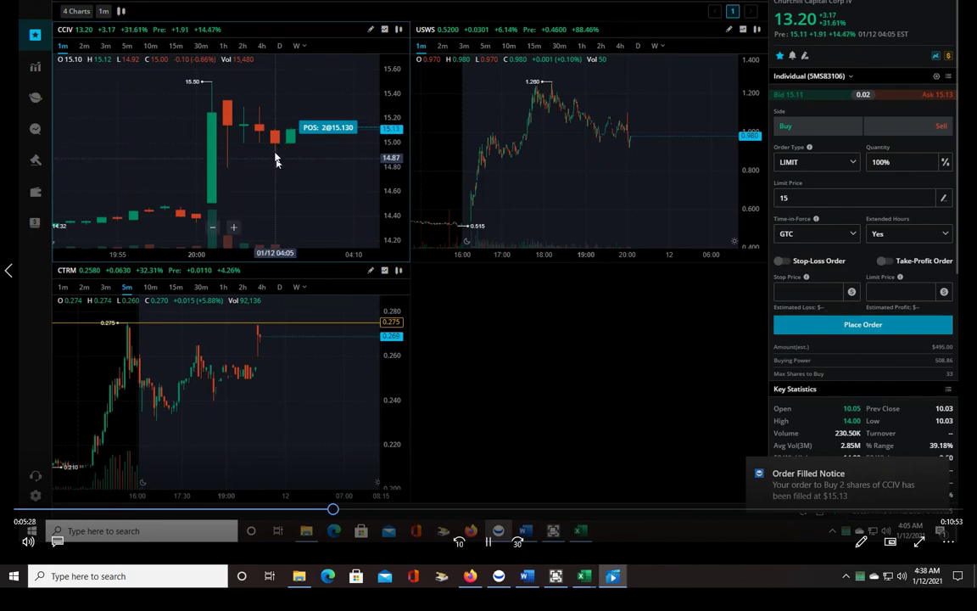
- Switch to the 2R Calculator workbook in Excel to check the CCIV entry, stop and target, then return to the recording
mouse_move(584, 585)
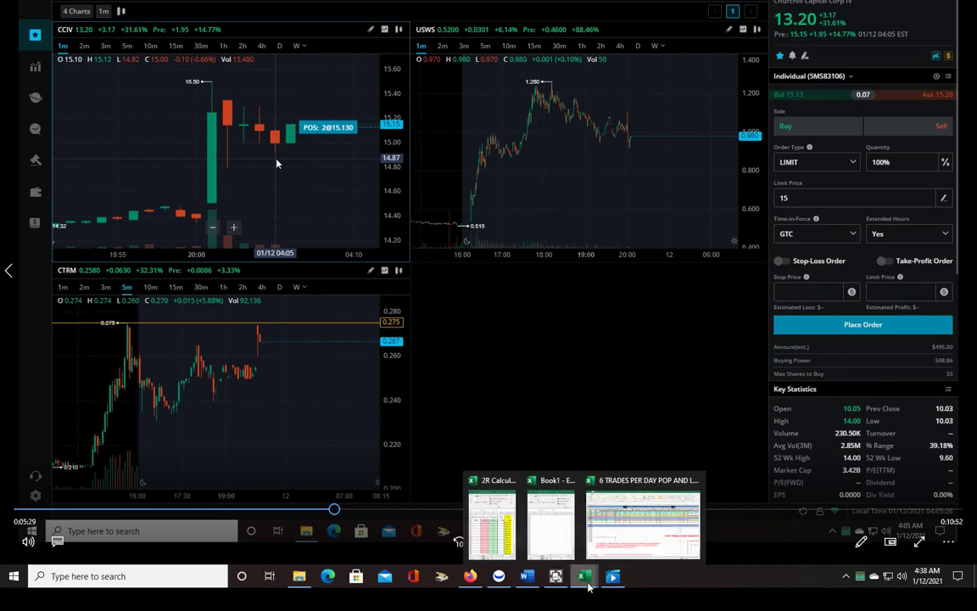
left_click(516, 480)
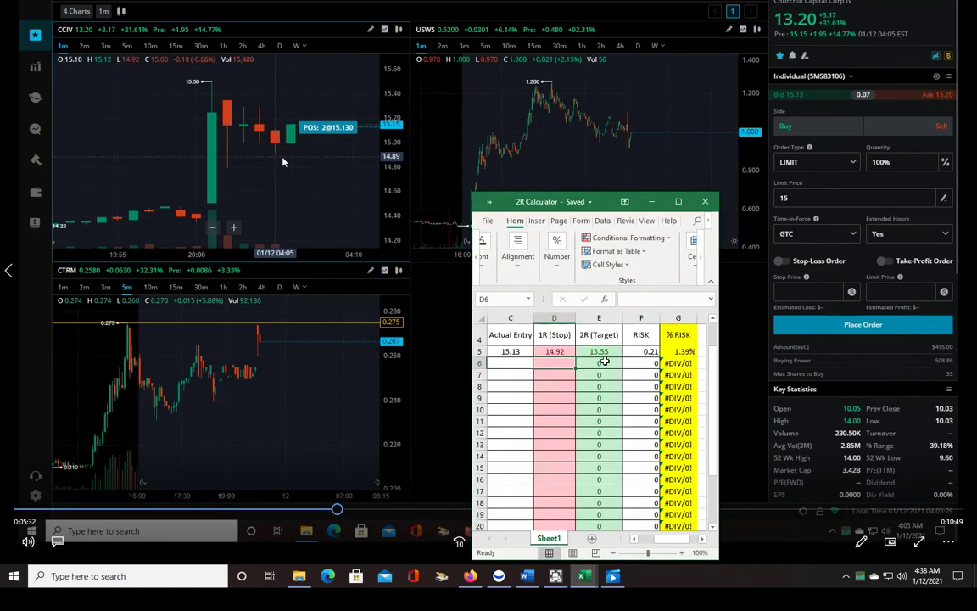
left_click(283, 161)
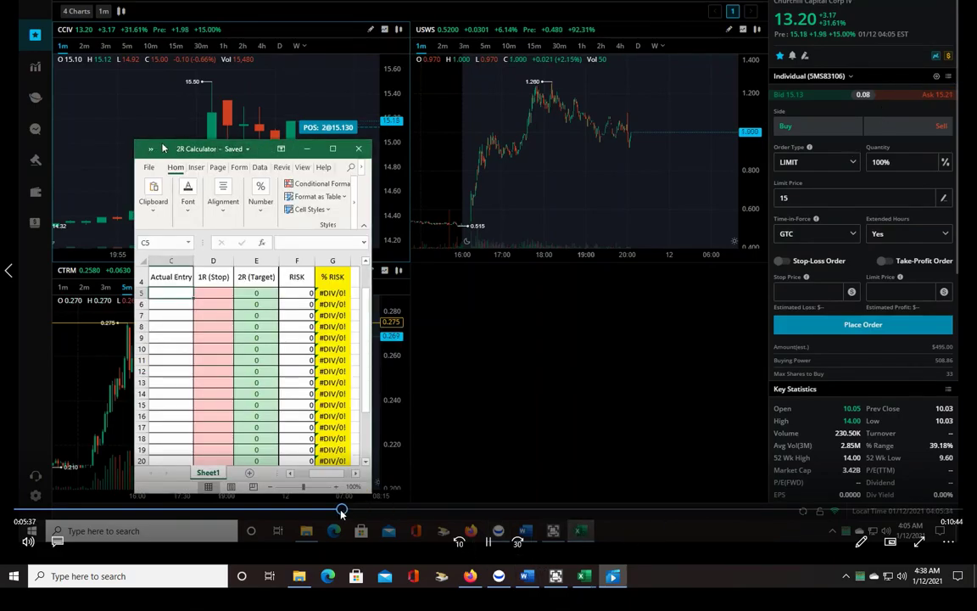
- Skip ahead and pause the recording at its account overview at 6:31, and switch to Webull to examine the live CCIV one-minute chart
left_click_drag(338, 509, 359, 511)
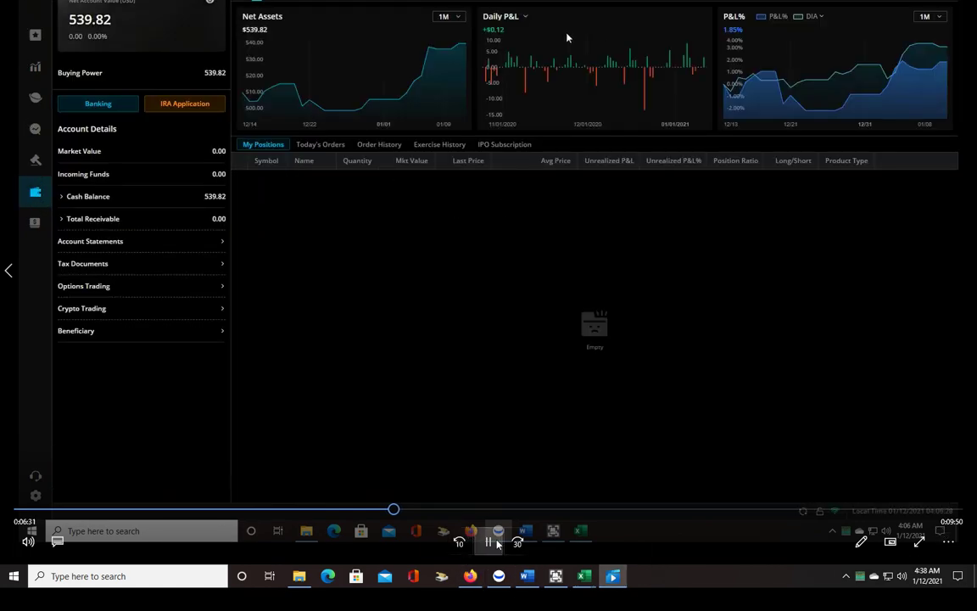
left_click(489, 541)
left_click(499, 578)
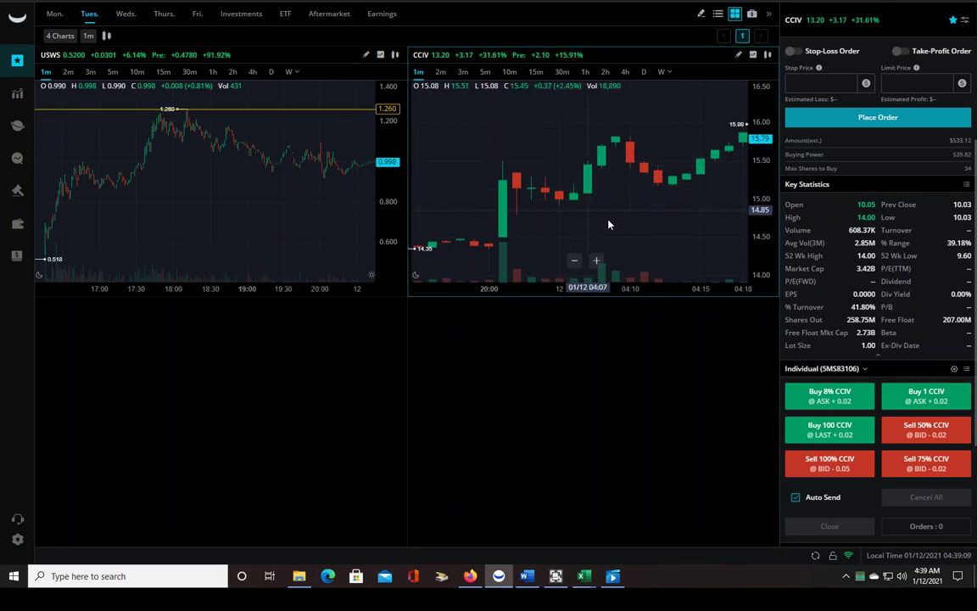
scroll(593, 203, "up", 2)
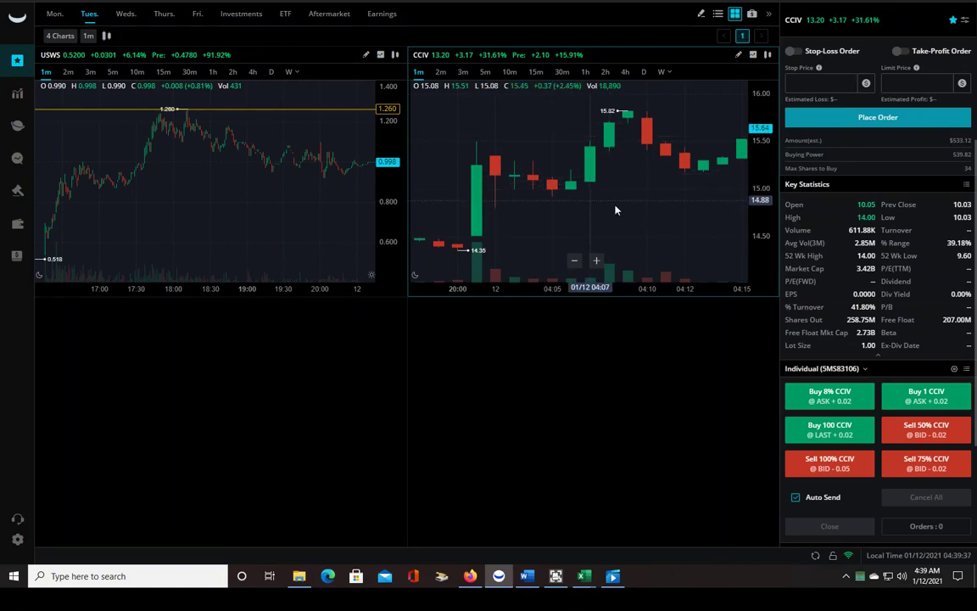
- Switch to the 6 TRADES PER DAY workbook in Excel and review the January 2021 log through the Trade 3 columns and the CHEK note
mouse_move(586, 581)
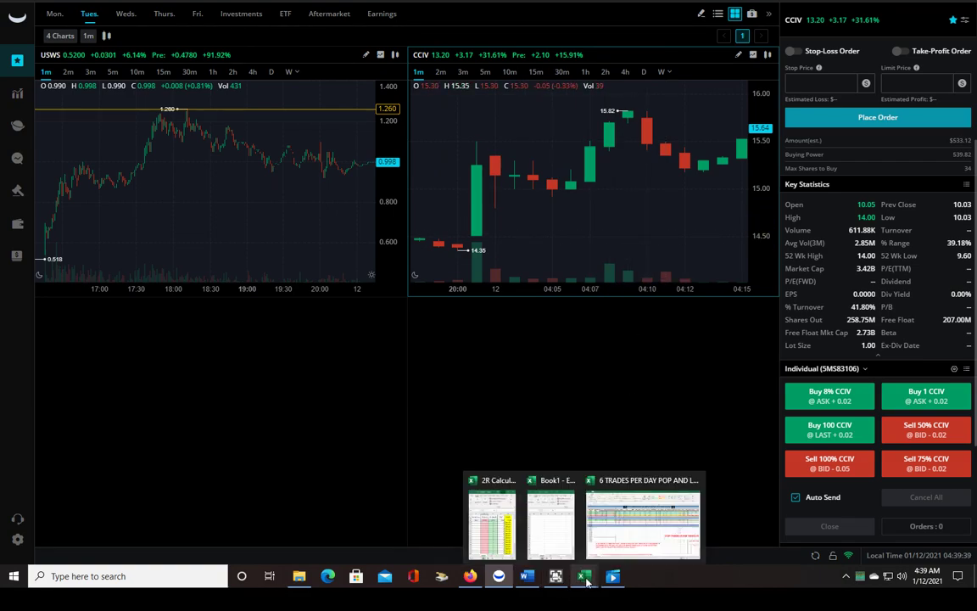
left_click(644, 517)
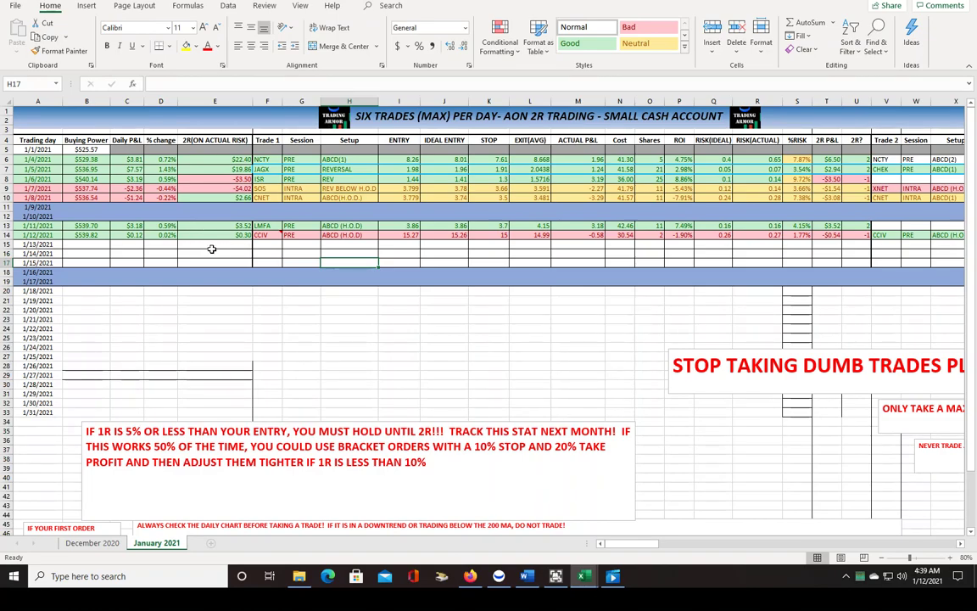
mouse_move(638, 543)
left_mouse_down()
mouse_move(652, 550)
mouse_move(635, 552)
left_mouse_up()
left_click_drag(642, 544, 750, 553)
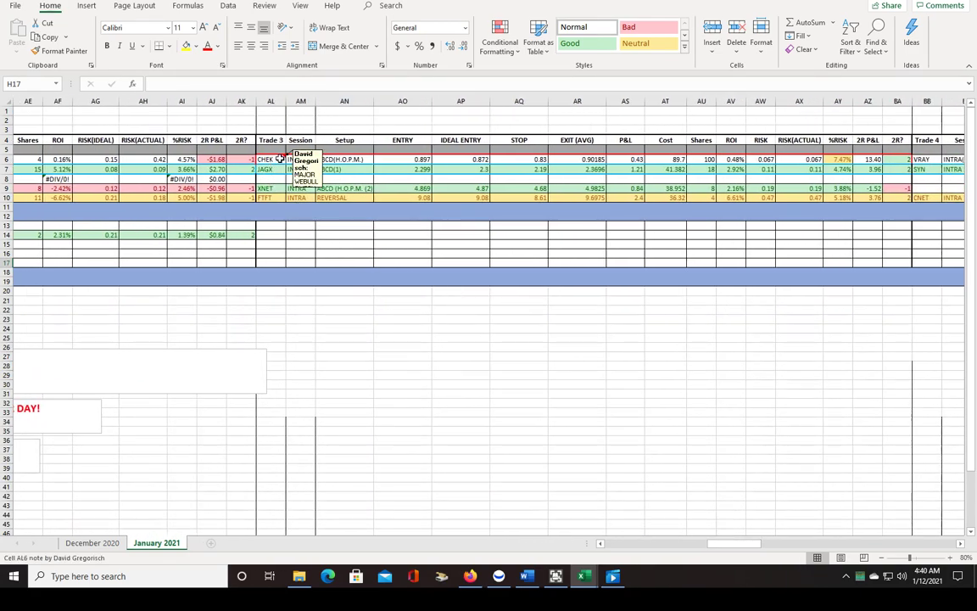
mouse_move(285, 161)
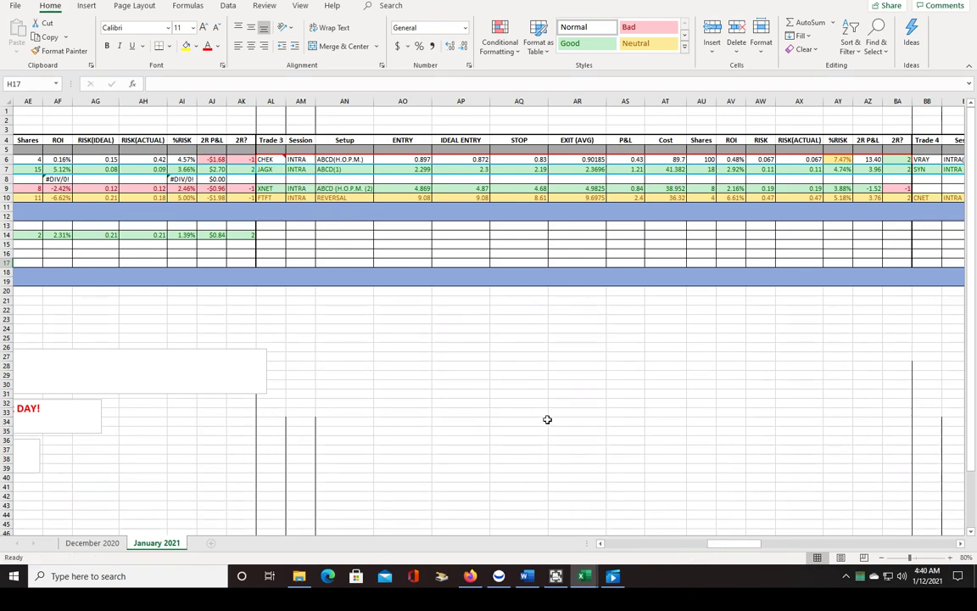
- Examine the Trade 3 results and the start of Trade 4 in the January 2021 log, and return to its first columns
left_click_drag(710, 547, 735, 547)
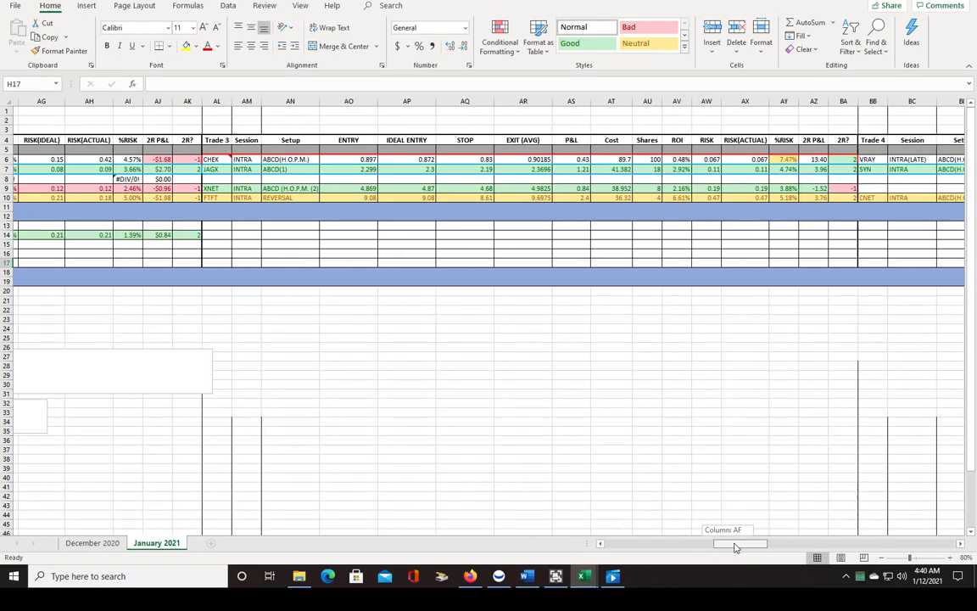
left_click_drag(735, 547, 734, 545)
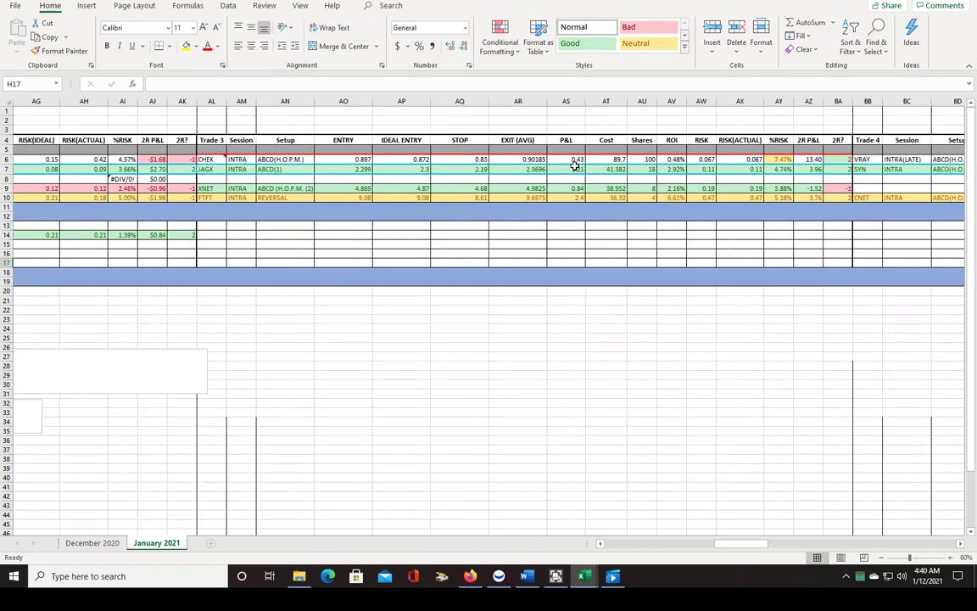
left_click_drag(752, 547, 757, 546)
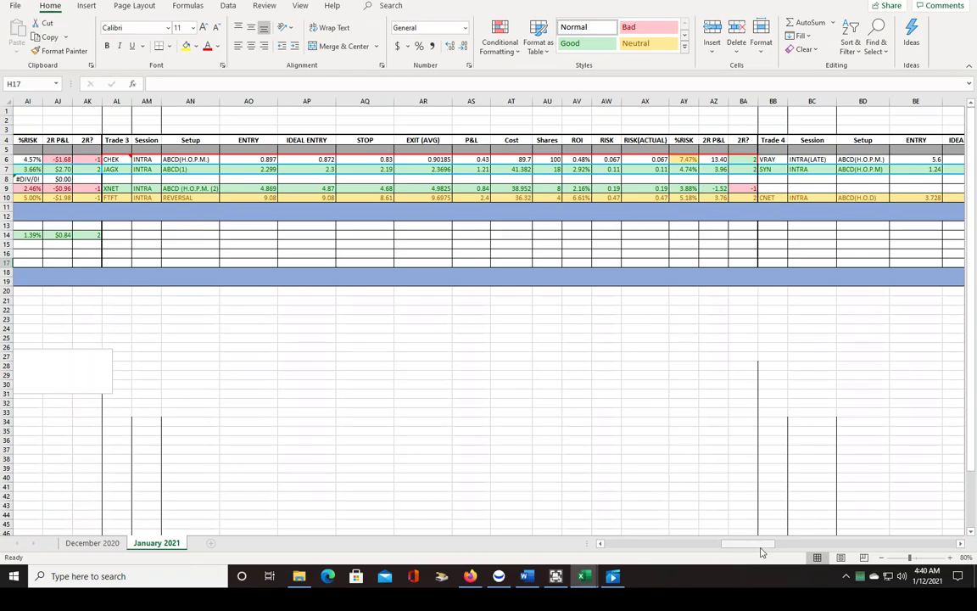
left_click_drag(722, 542, 759, 542)
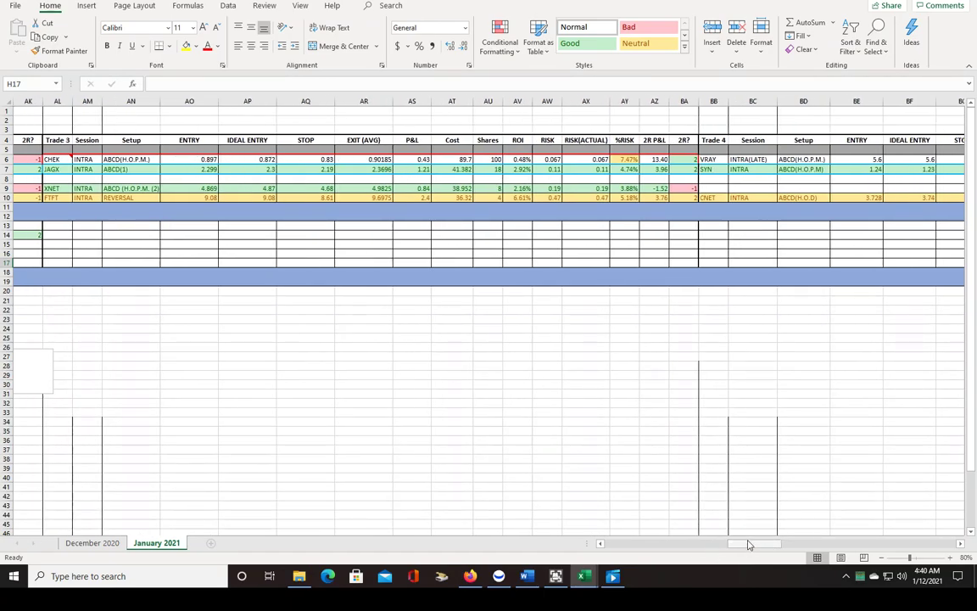
left_click_drag(753, 543, 597, 547)
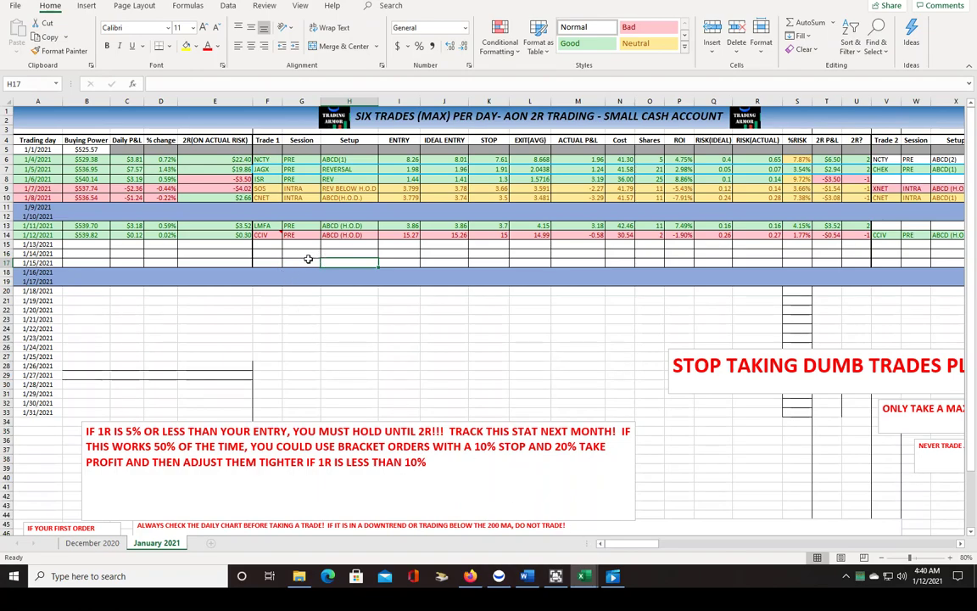
- Review the weekly P&L, 2R P&L and daily notes at the far end of the January 2021 log, and return to column A
mouse_move(643, 546)
left_mouse_down()
mouse_move(946, 561)
mouse_move(632, 543)
left_mouse_up()
left_click_drag(644, 548, 598, 549)
left_click(649, 550)
left_click_drag(649, 549, 955, 547)
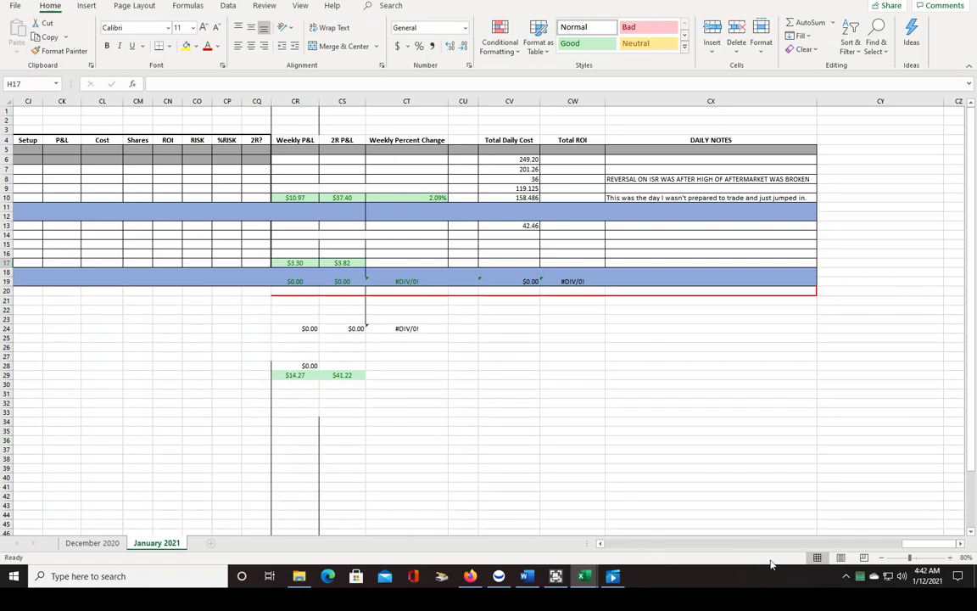
left_click(897, 550)
left_click_drag(898, 549, 708, 550)
left_click_drag(608, 554, 594, 555)
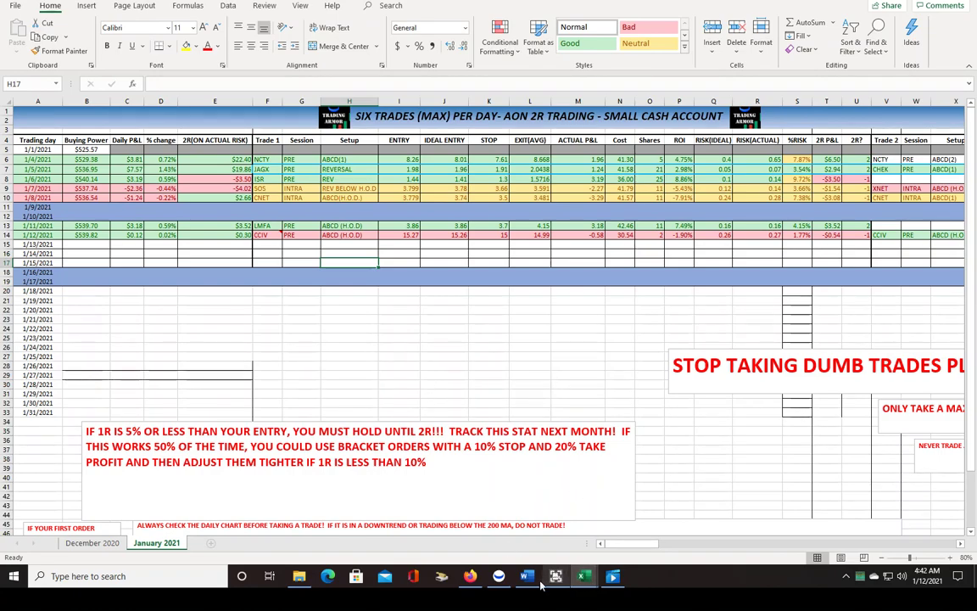
- Return to the session recording, skip ahead to the USWS daily chart, and pause at about 13:27
left_click(611, 576)
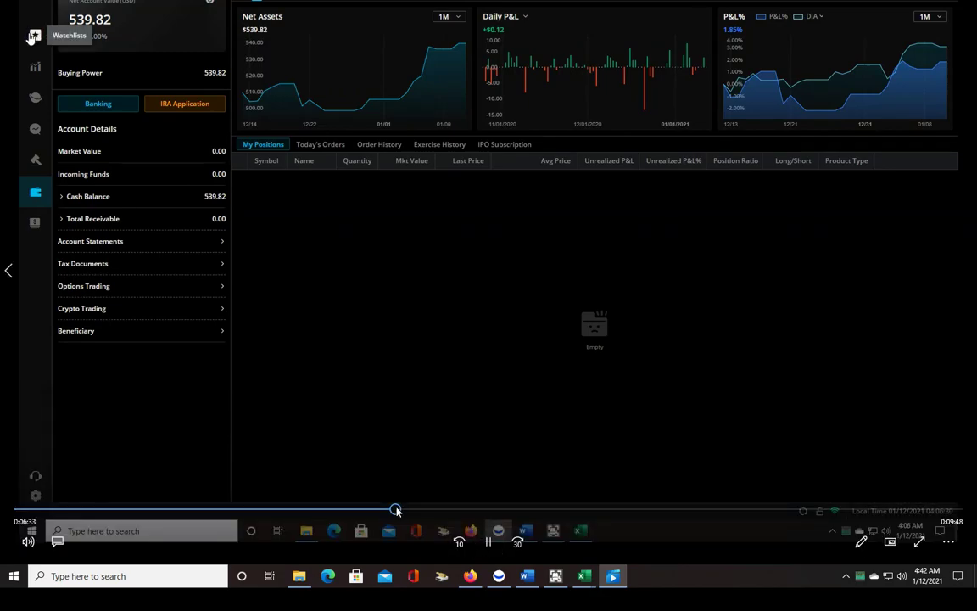
left_click_drag(394, 508, 787, 531)
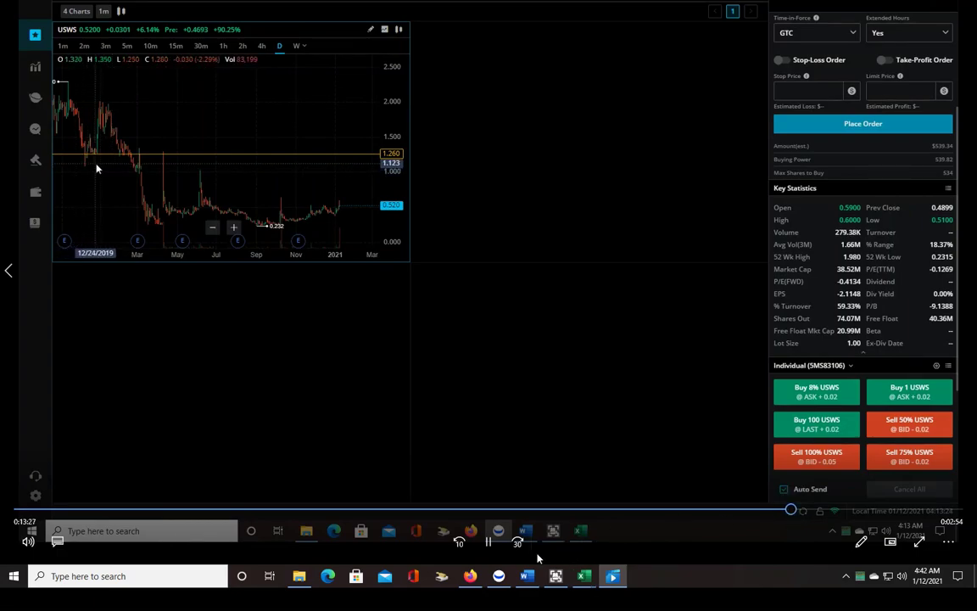
left_click(488, 541)
- Switch to Webull and examine the CCIV one-minute chart from the premarket run-up through the latest candles
left_click(499, 576)
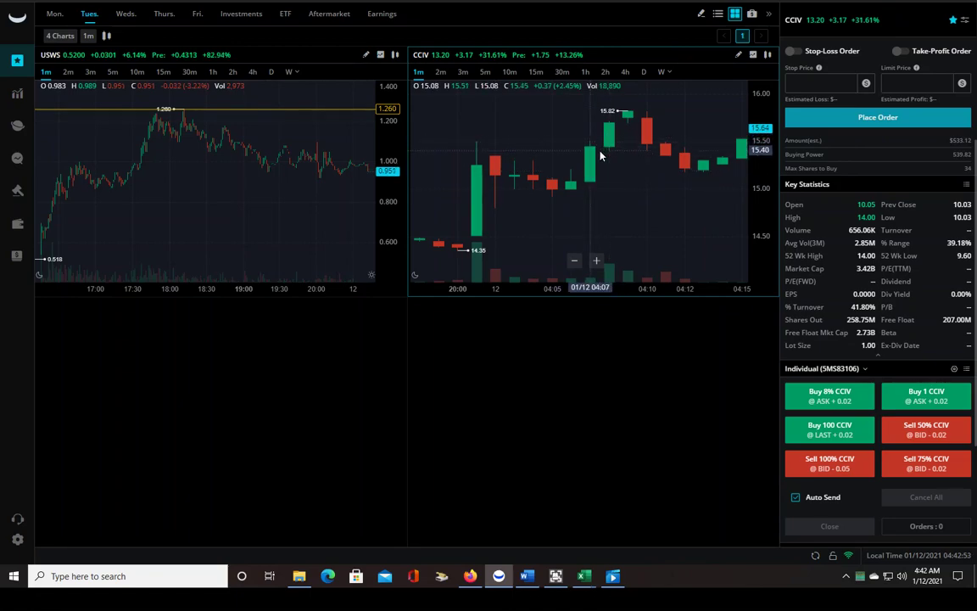
left_click_drag(633, 179, 546, 192)
scroll(628, 216, "down", 3)
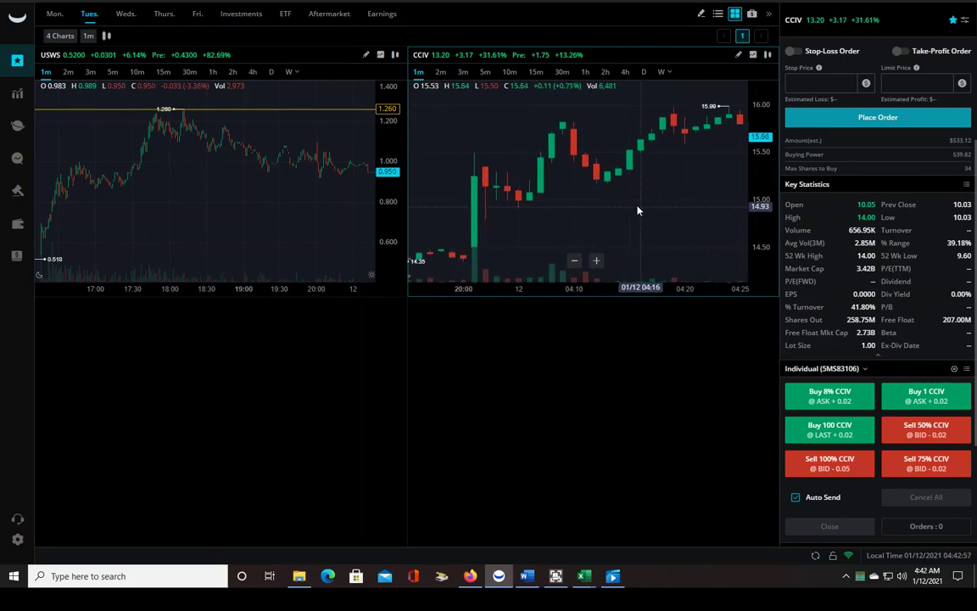
left_click_drag(650, 215, 533, 213)
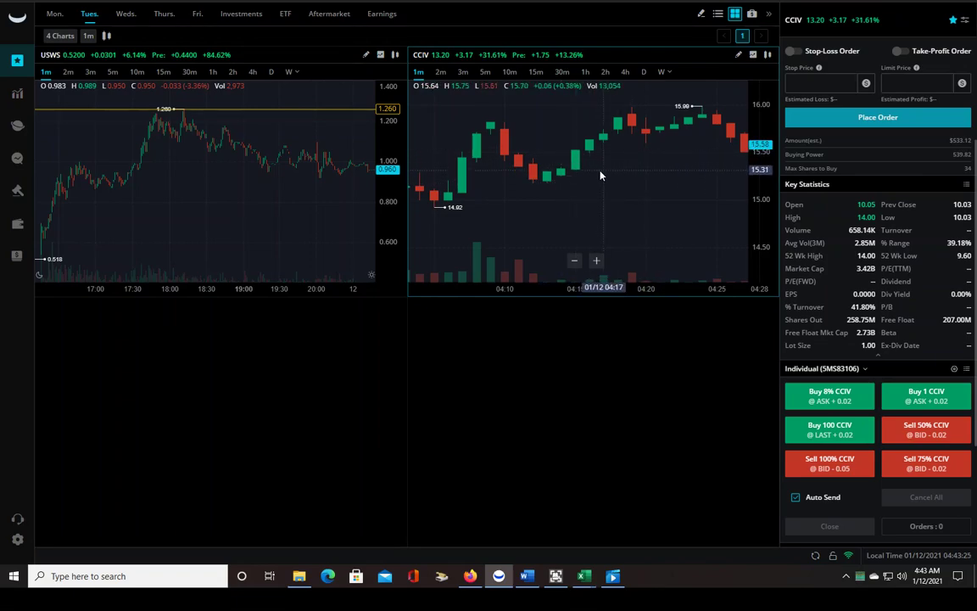
scroll(593, 184, "down", 3)
scroll(642, 190, "down", 3)
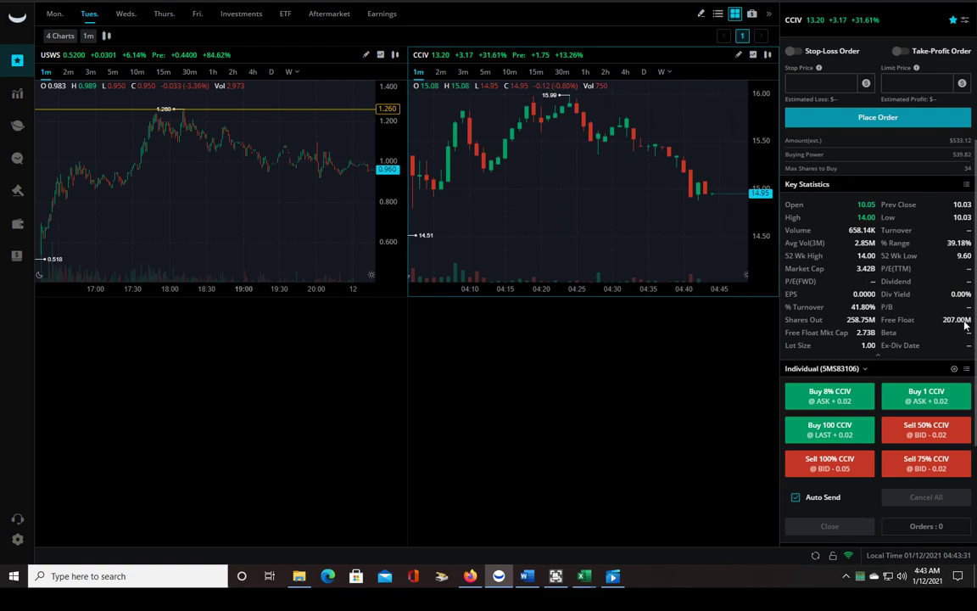
scroll(513, 173, "down", 3)
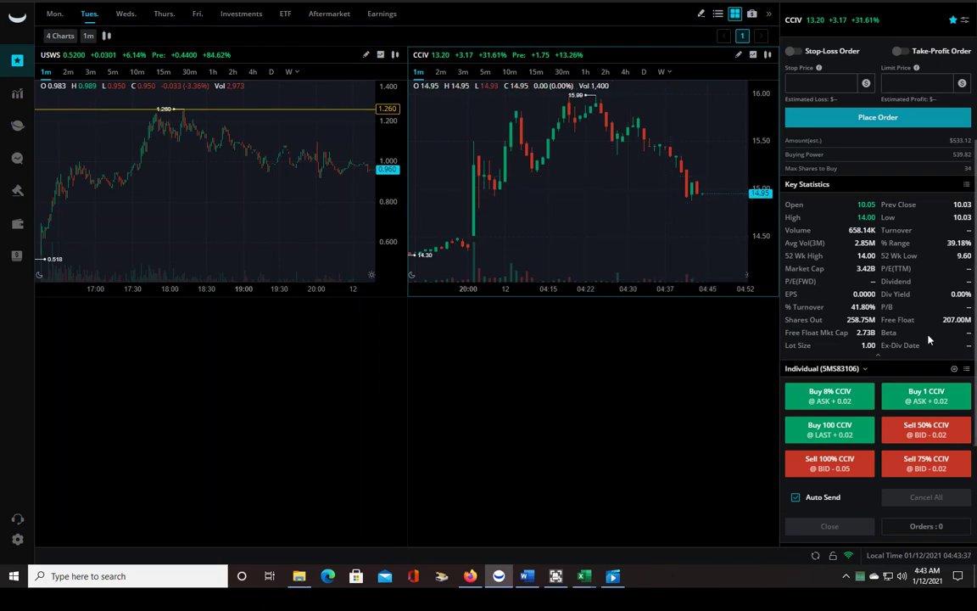
scroll(606, 227, "up", 3)
scroll(174, 152, "down", 3)
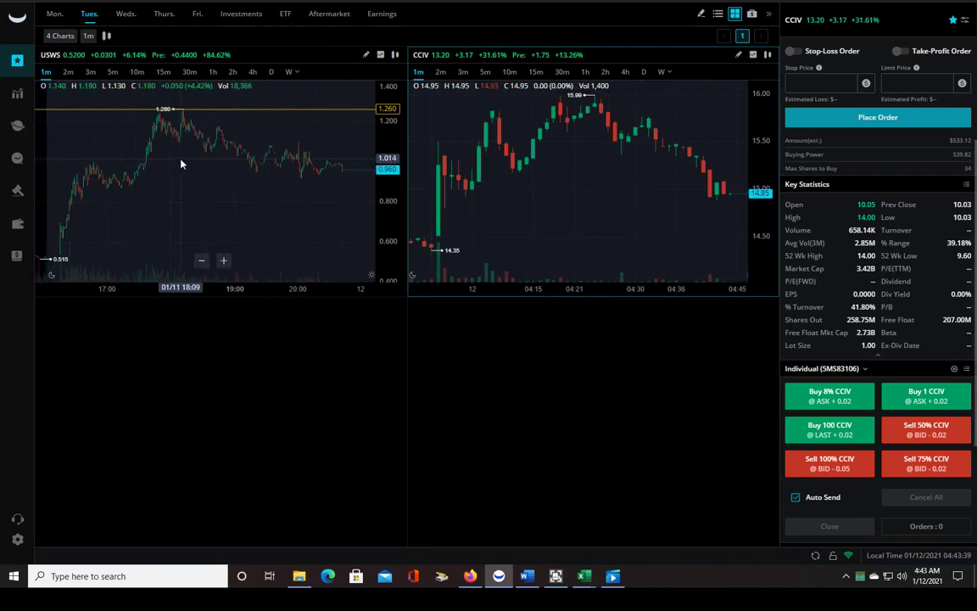
- Select the USWS one-minute chart and examine its price action from the 1/11 after-hours move to the 1/12 premarket
left_click(218, 199)
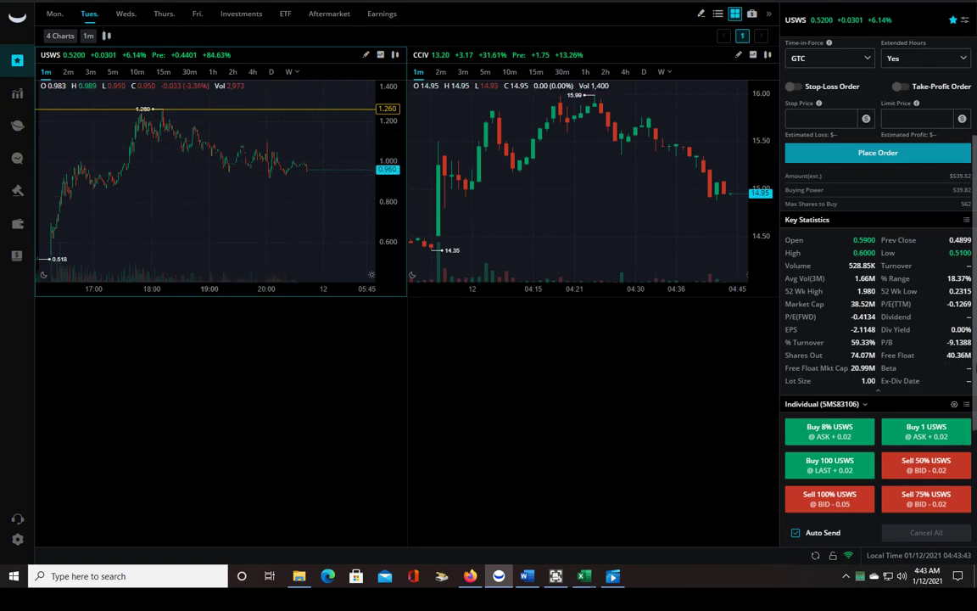
left_click_drag(176, 160, 228, 182)
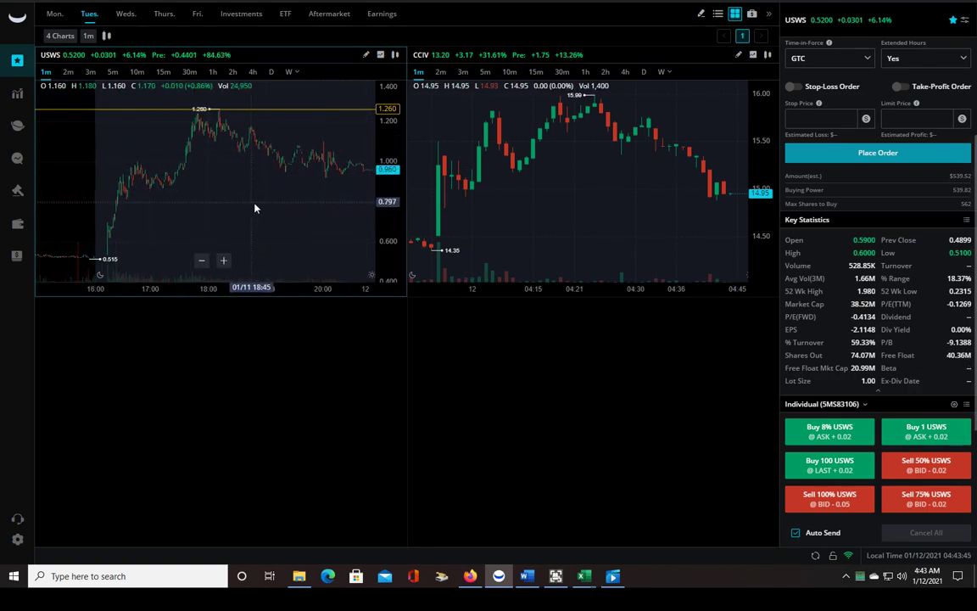
scroll(275, 207, "up", 5)
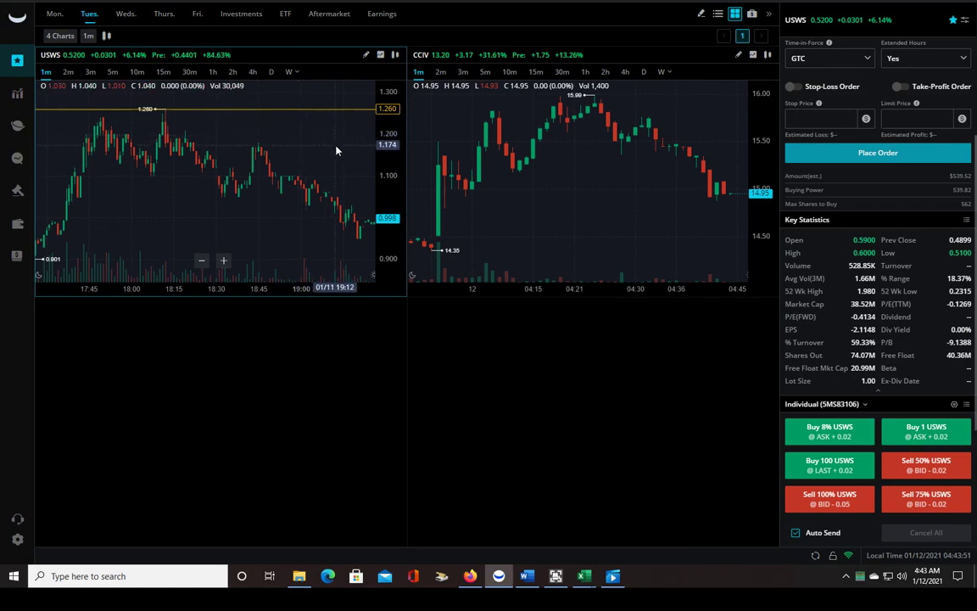
left_click_drag(336, 148, 256, 146)
scroll(317, 181, "down", 3)
left_click_drag(316, 180, 212, 208)
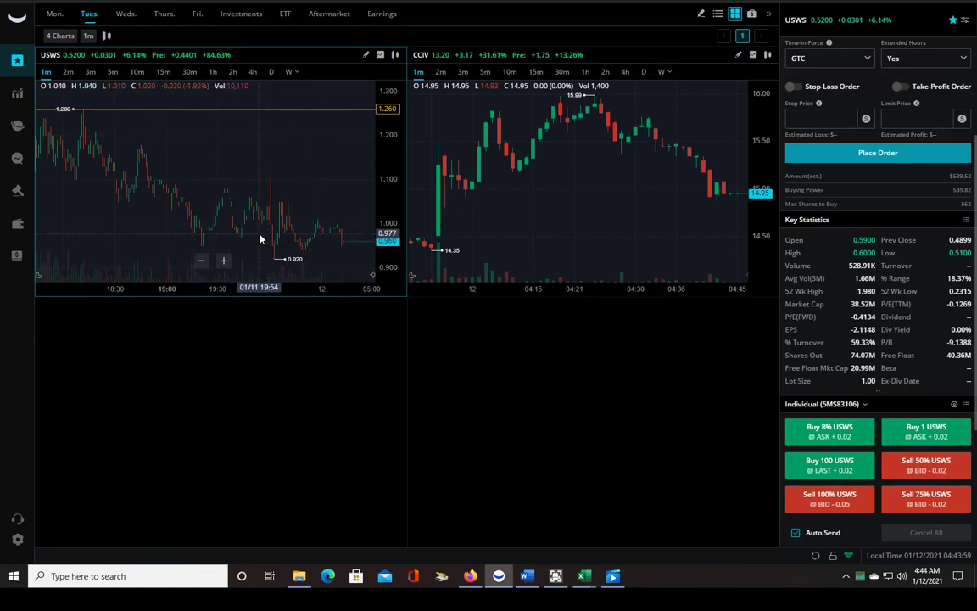
scroll(271, 157, "up", 2)
scroll(301, 189, "up", 2)
scroll(306, 190, "down", 2)
scroll(326, 191, "down", 2)
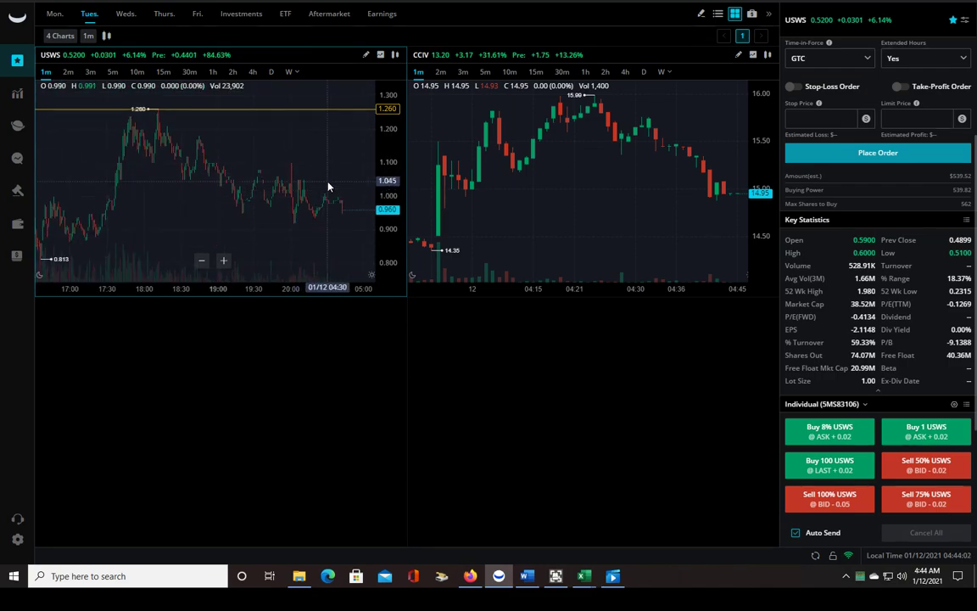
- Open the Pre Market movers list, sort it by volume with the highest first, and select CTRM
left_click(17, 127)
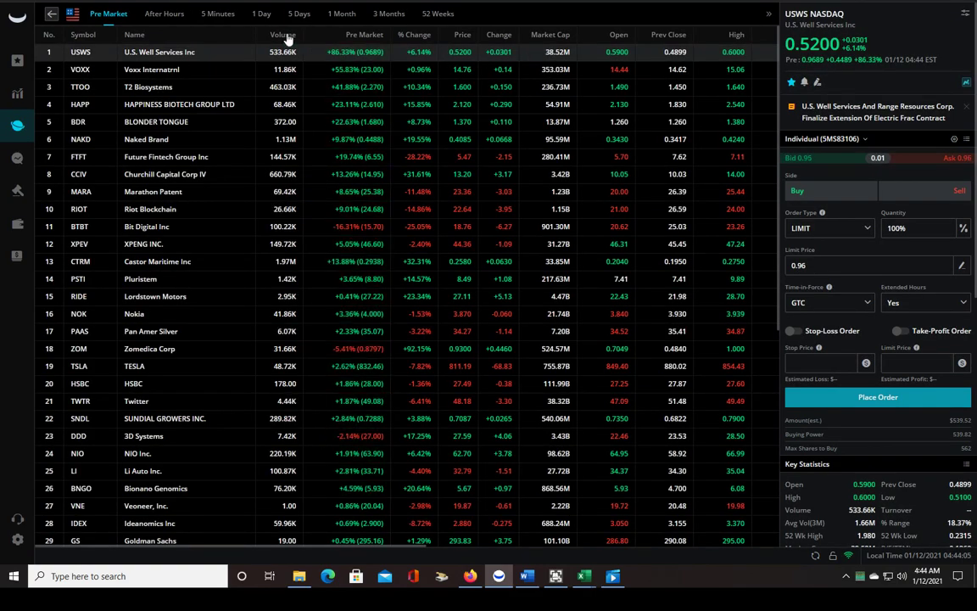
left_click(287, 35)
left_click(230, 51)
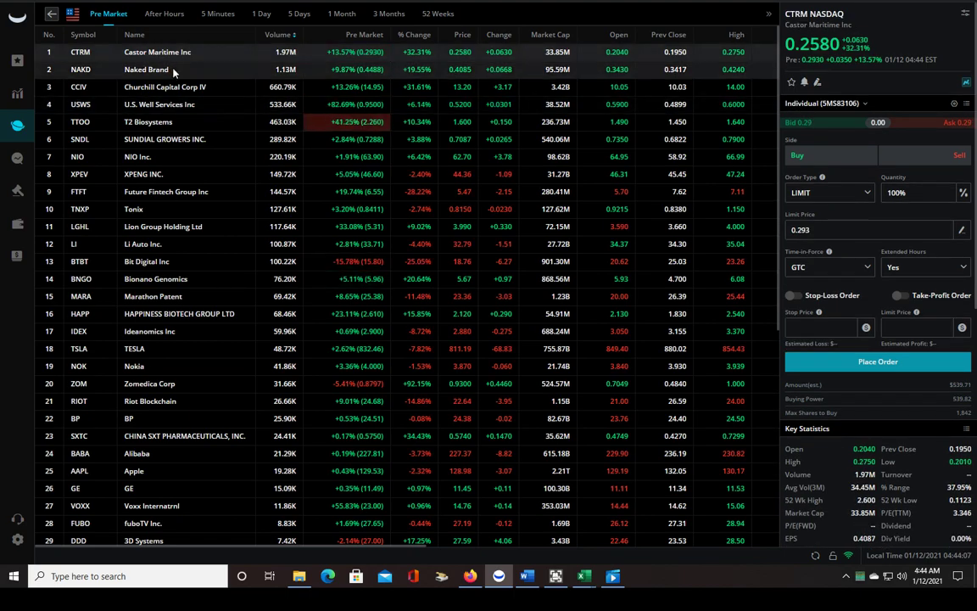
- Select NAKD in the premarket list and examine its key statistics, including float and volume
left_click(173, 70)
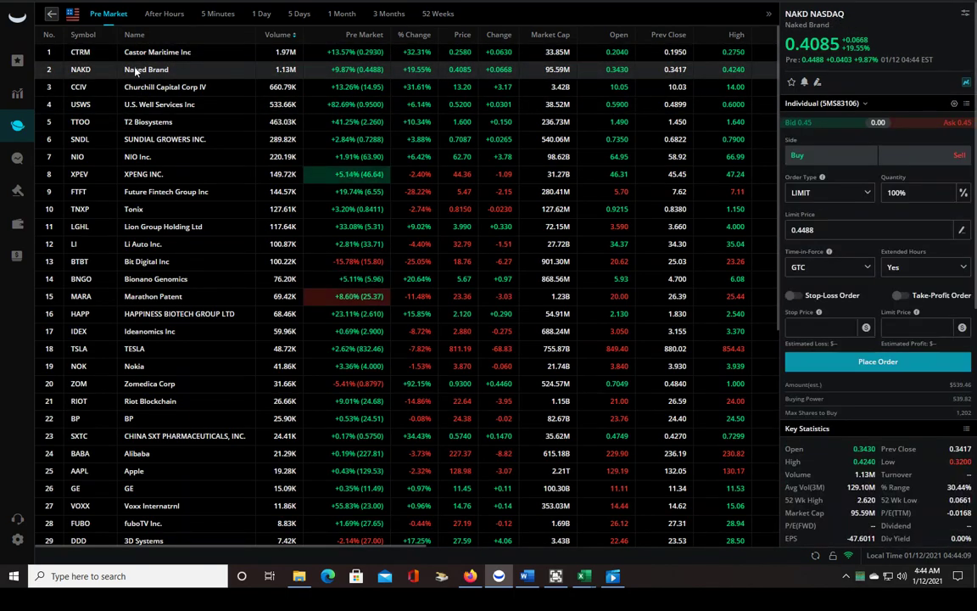
scroll(954, 475, "down", 3)
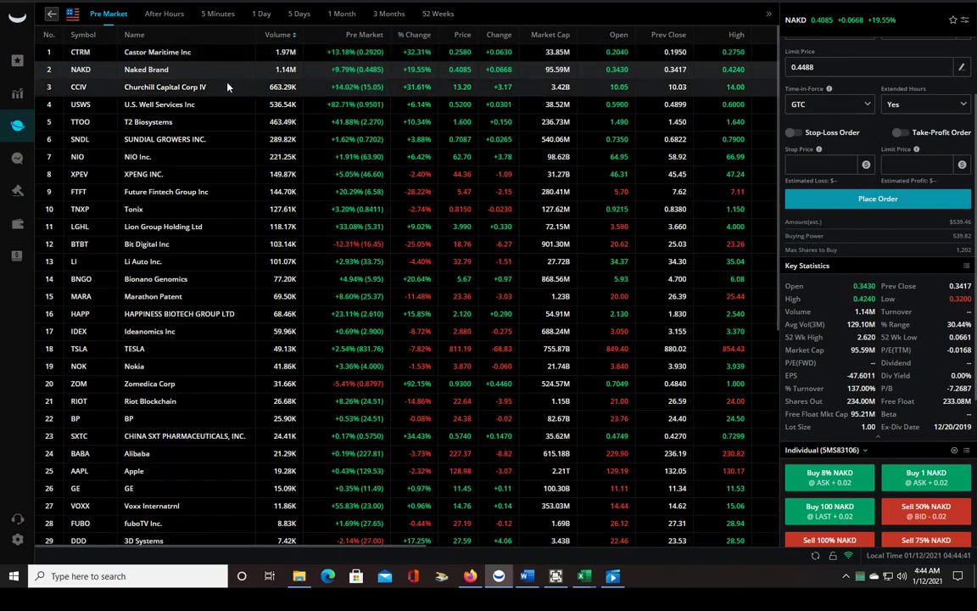
scroll(975, 222, "up", 2)
scroll(975, 222, "up", 2)
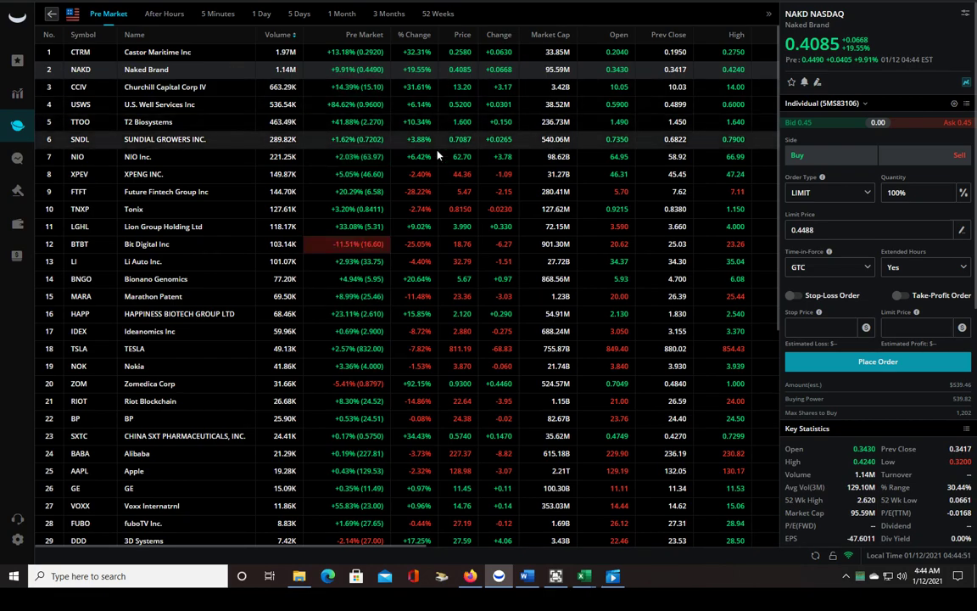
- Switch to the Ultra Screen Recorder window
left_click(561, 577)
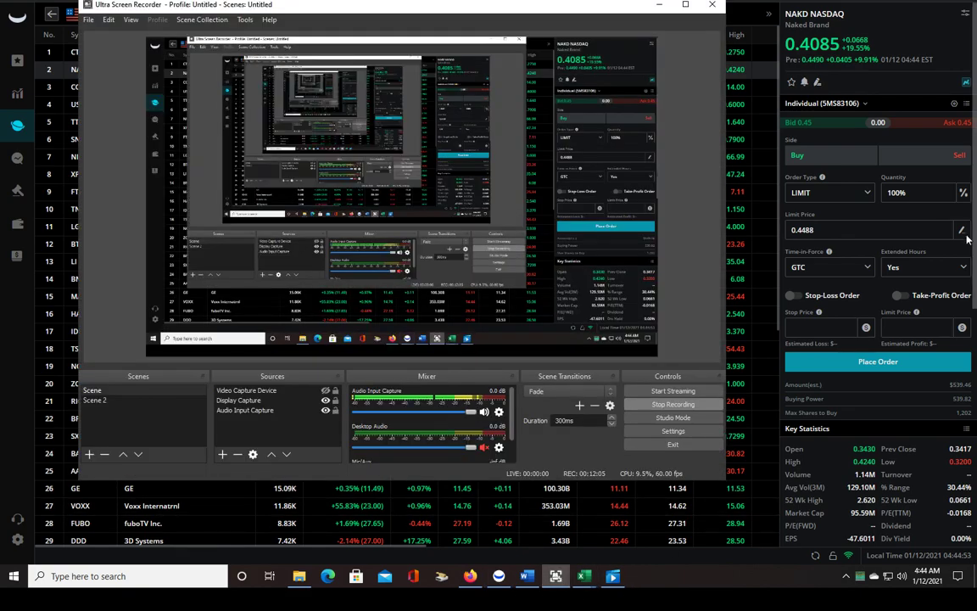